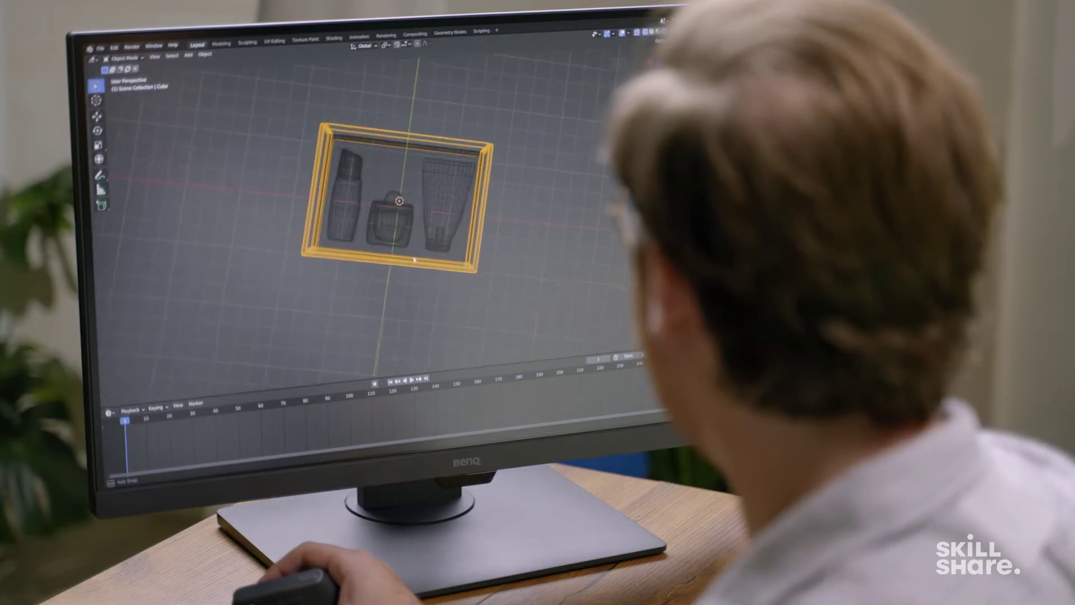
# Inspect the box mesh in Edit Mode with X-ray, selecting a face on it.
pyautogui.scroll(3, 415, 249)
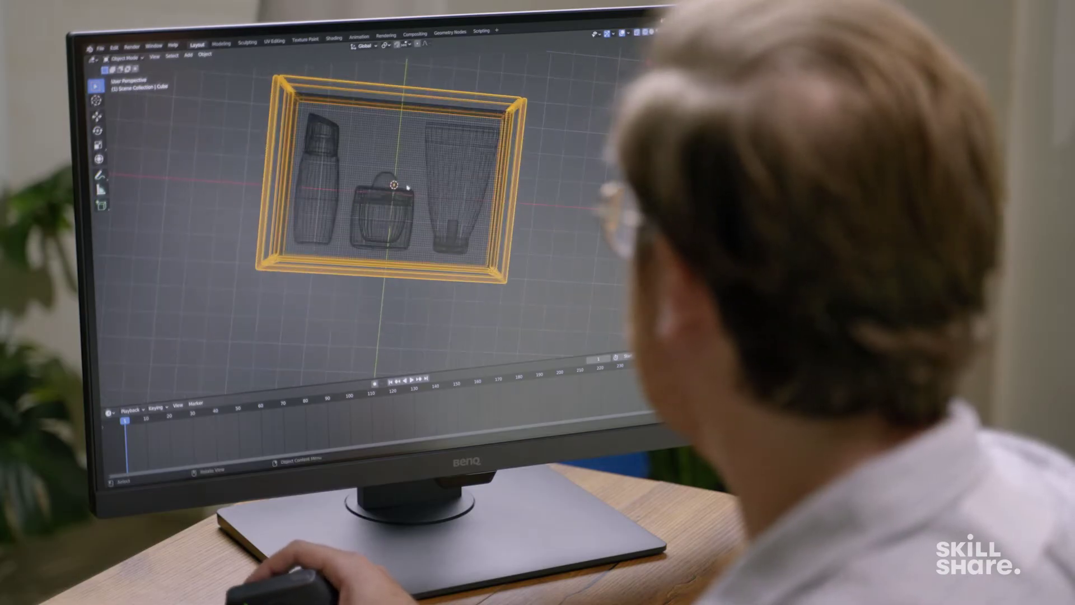
pyautogui.moveTo(398, 191)
pyautogui.mouseDown(button='middle')
pyautogui.moveTo(432, 162)
pyautogui.moveTo(430, 175)
pyautogui.mouseUp(button='middle')
pyautogui.hotkey('shift', 'z')
pyautogui.press('Tab')
pyautogui.hotkey('alt', 'z')
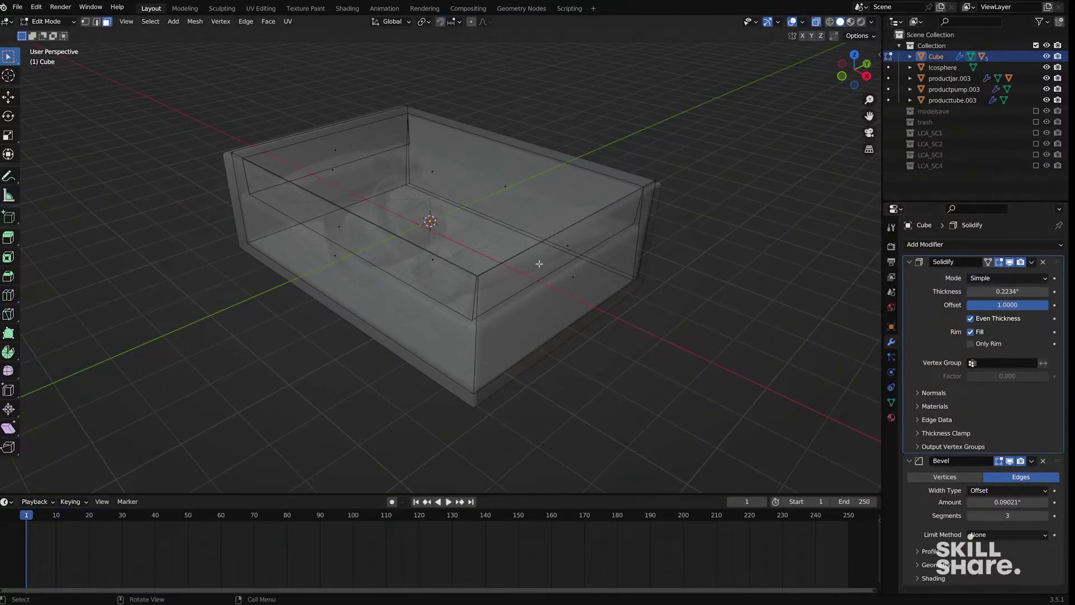
pyautogui.hotkey('alt', 'z')
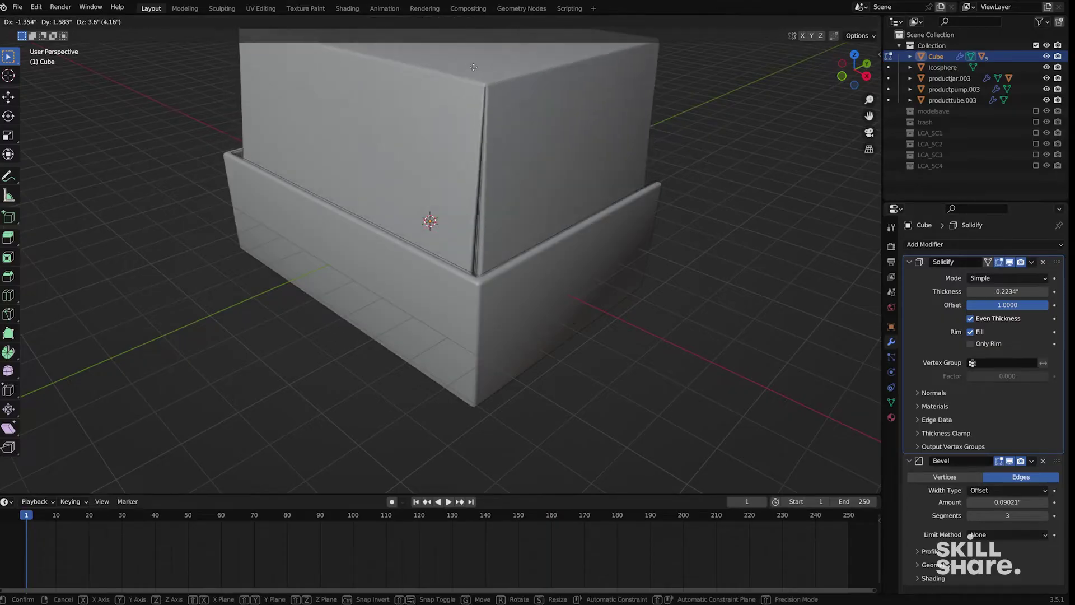
pyautogui.press('Escape')
pyautogui.hotkey('alt', 'z')
pyautogui.click(511, 266)
pyautogui.hotkey('alt', 'z')
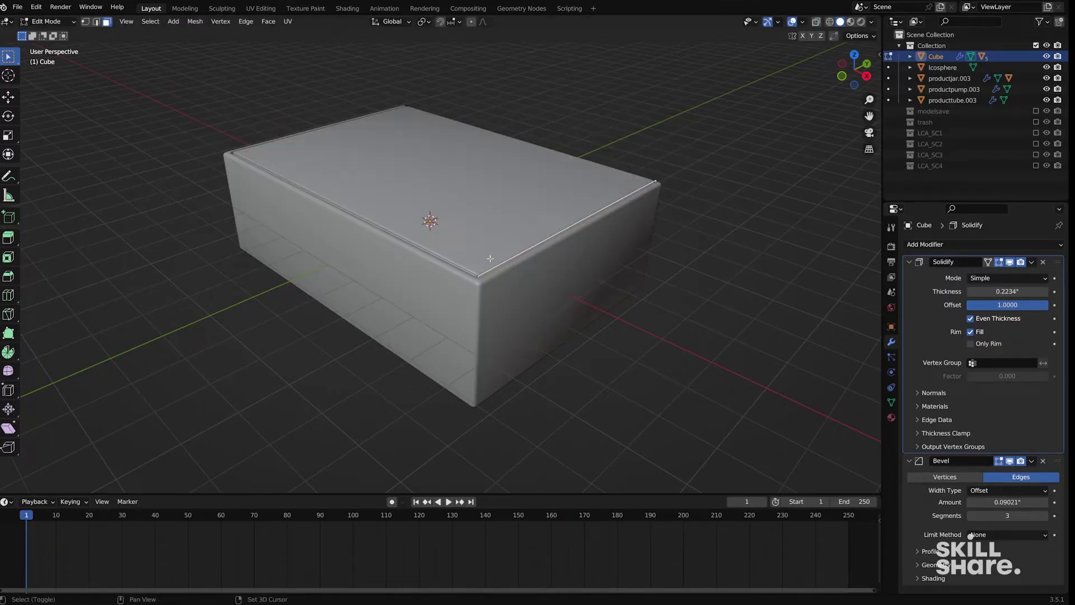
pyautogui.press('Tab')
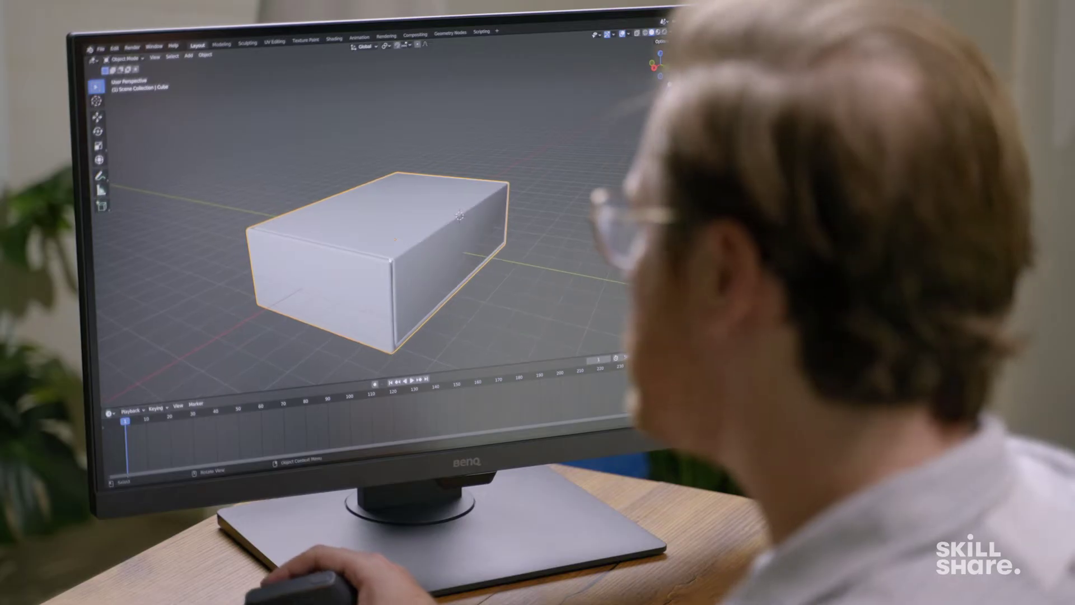
# Snap the 3D cursor to the selected hinge edge on the box's top with Cursor to Selected.
pyautogui.moveTo(381, 297); pyautogui.dragTo(346, 297, button='middle')
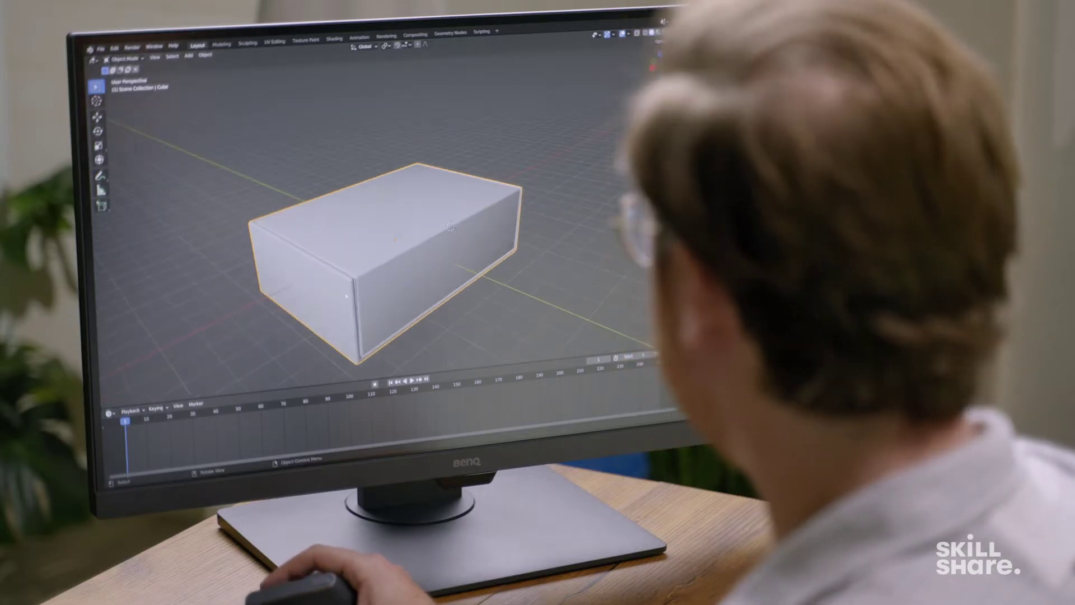
pyautogui.moveTo(412, 255); pyautogui.dragTo(484, 244, button='middle')
pyautogui.moveTo(407, 303); pyautogui.dragTo(443, 248, button='middle')
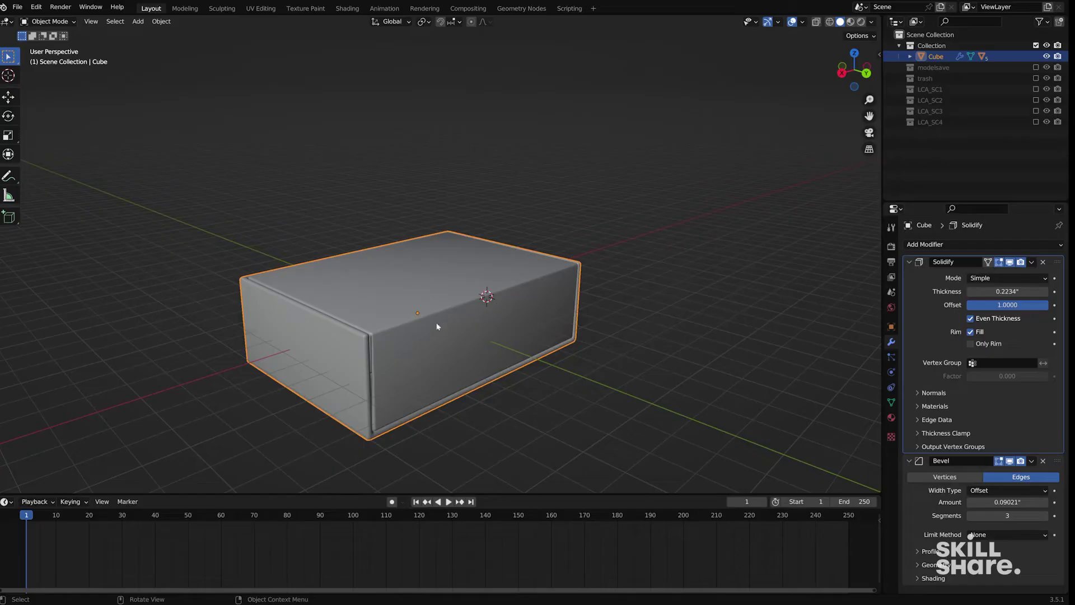
pyautogui.press('Tab')
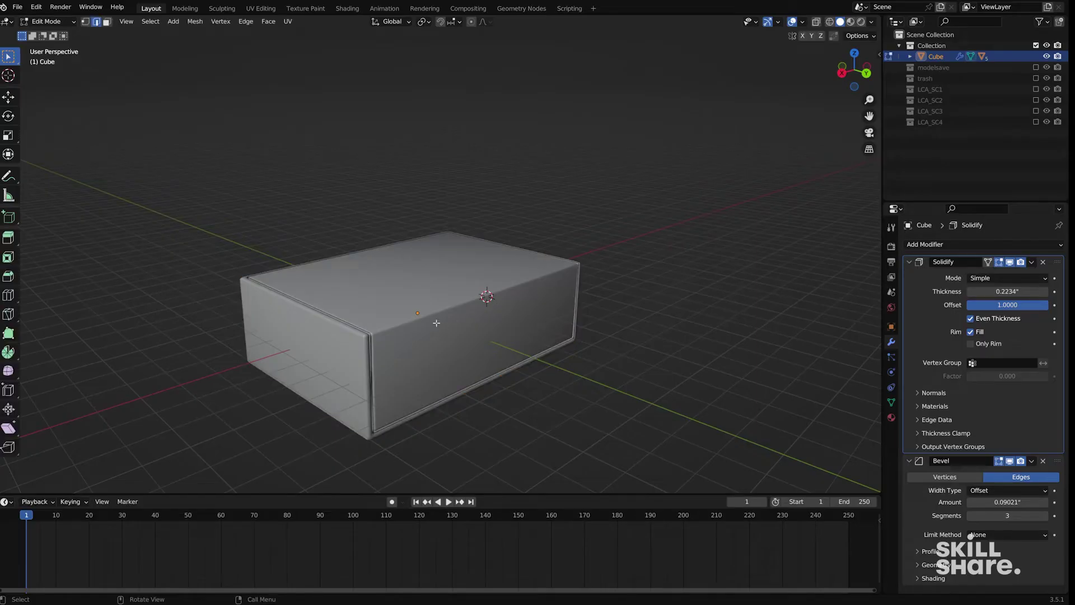
pyautogui.hotkey('alt', 'z')
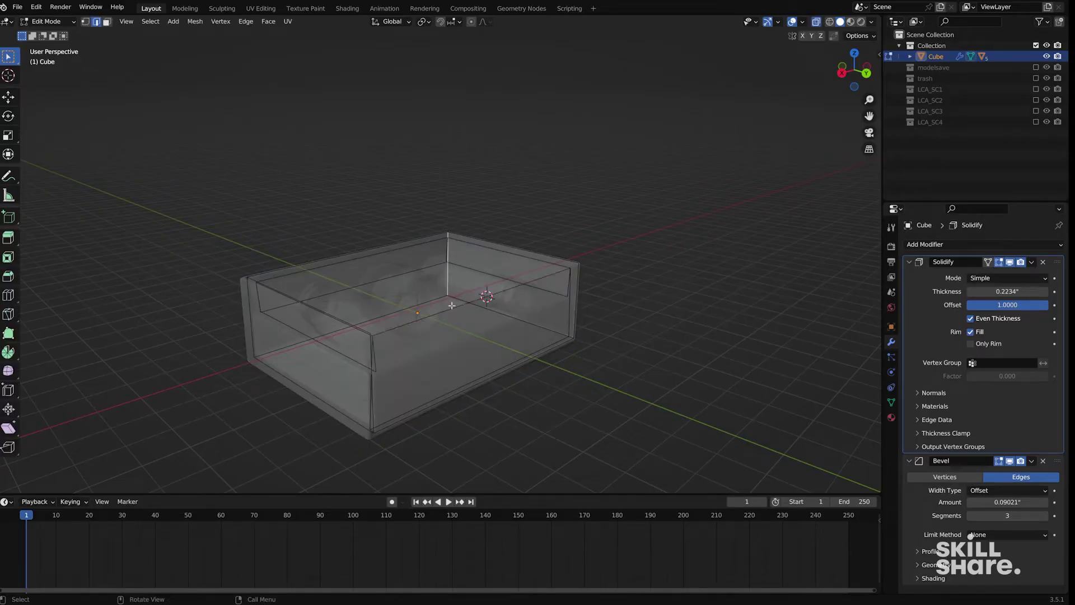
pyautogui.hotkey('shift', 's')
pyautogui.click(449, 358)
pyautogui.moveTo(449, 358); pyautogui.dragTo(433, 349, button='middle')
pyautogui.press('Tab')
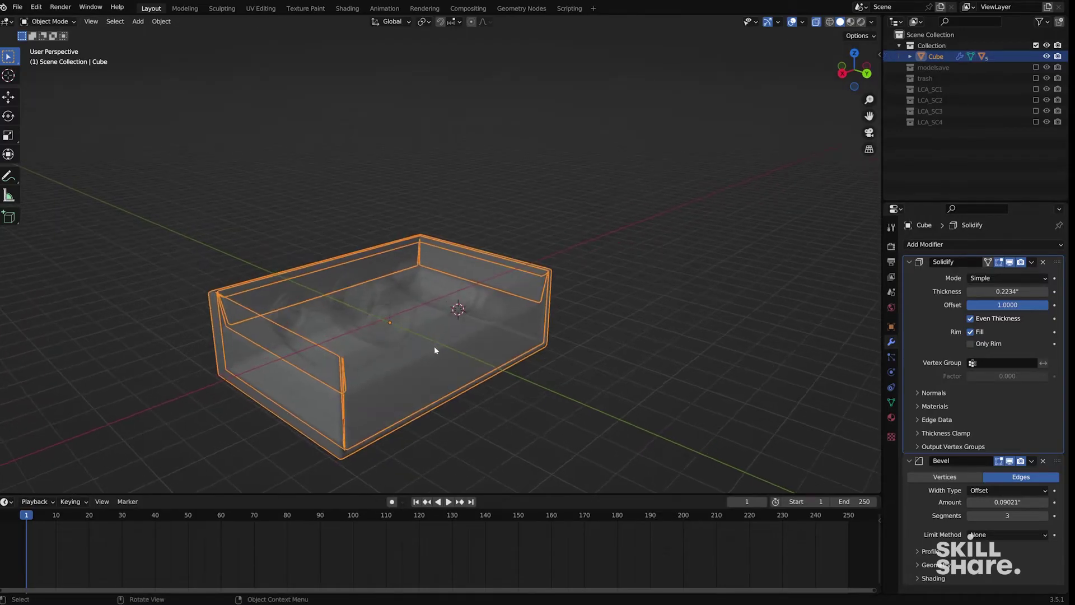
# Add an armature at the 3D cursor and switch to the Right orthographic view.
pyautogui.hotkey('shift', 'a')
pyautogui.click(440, 345)
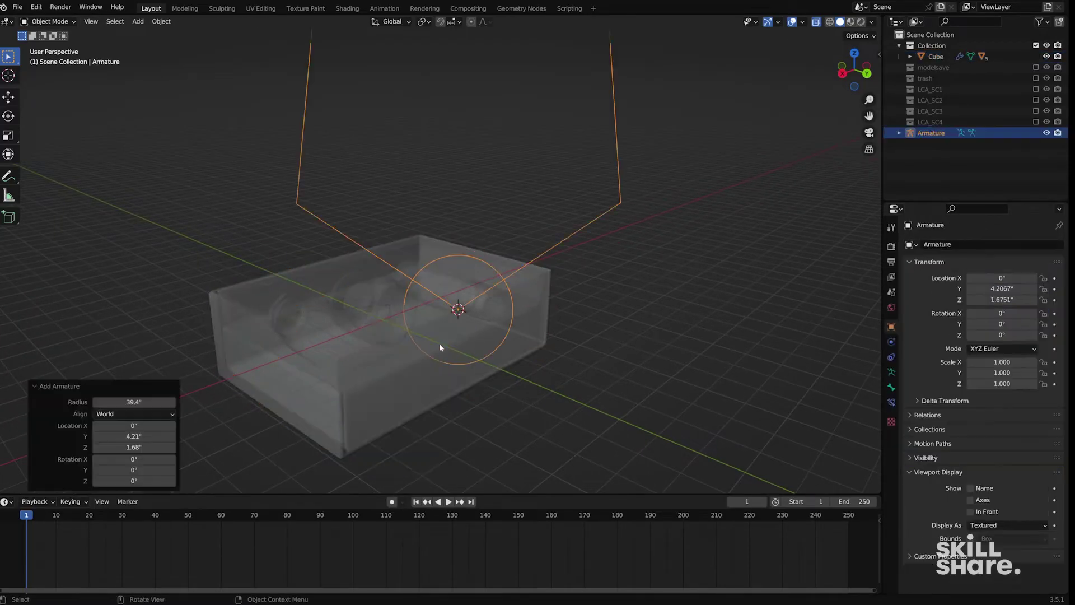
pyautogui.scroll(-3, 456, 329)
pyautogui.scroll(-3, 456, 316)
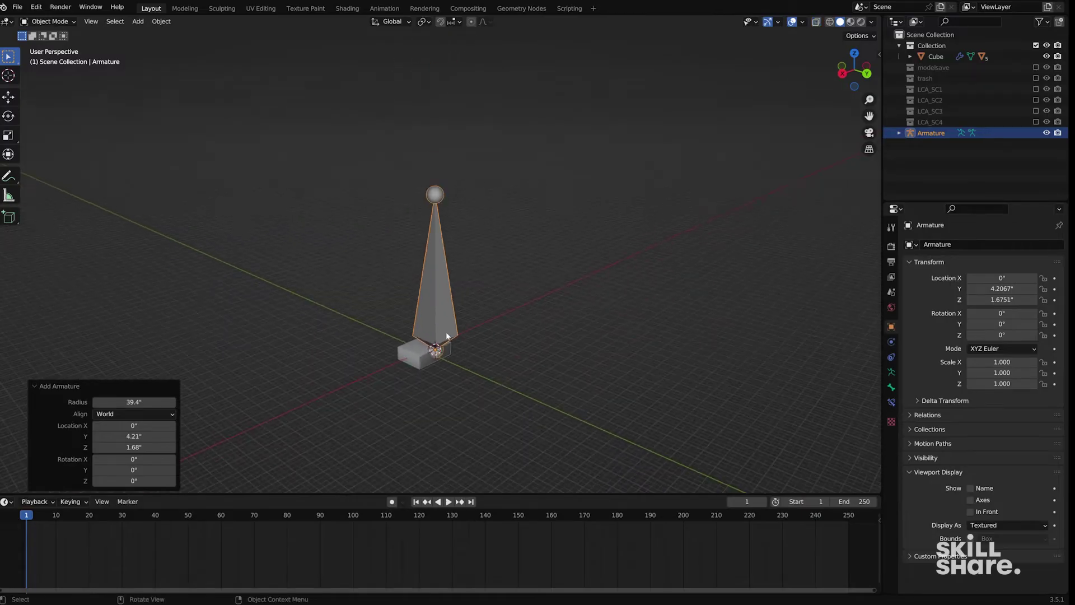
pyautogui.moveTo(438, 333); pyautogui.dragTo(451, 341, button='middle')
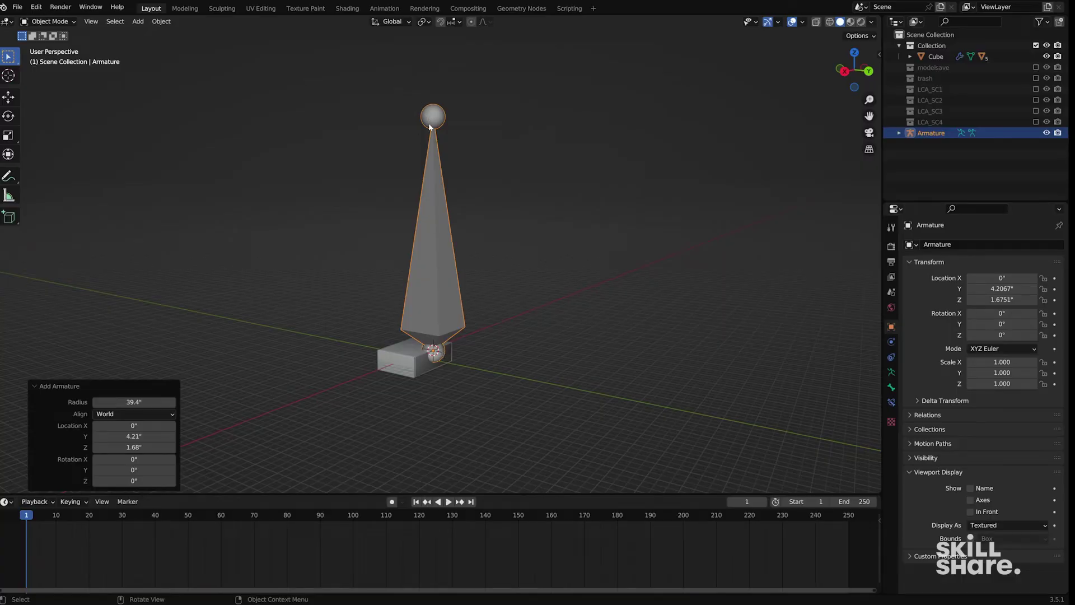
pyautogui.press('KP_1')
pyautogui.press('KP_3')
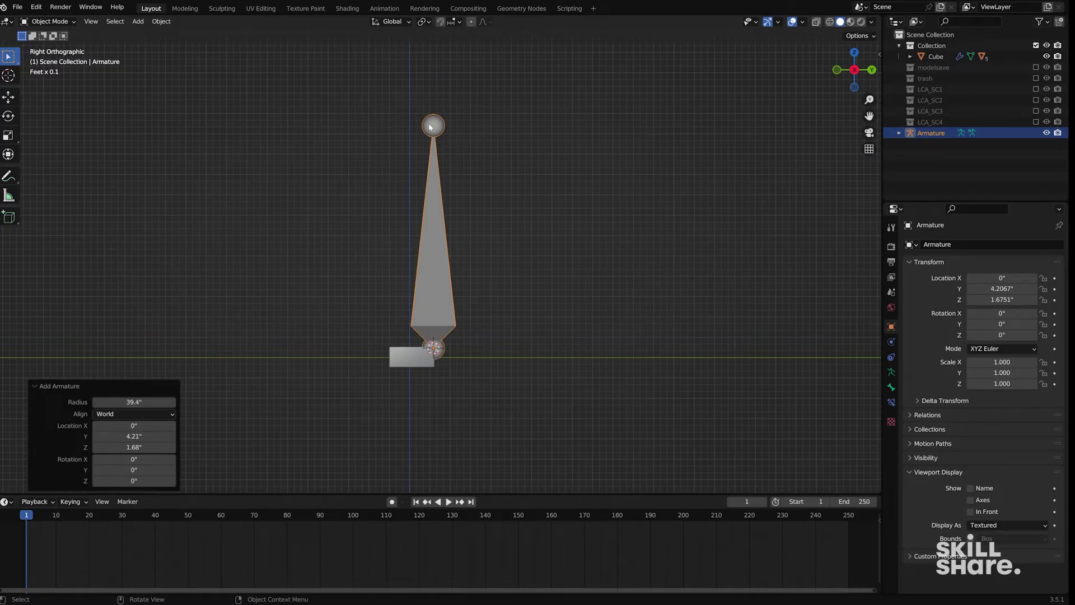
# Move the bone's head and tail onto the lid's opposite edges using wireframe view.
pyautogui.press('Tab')
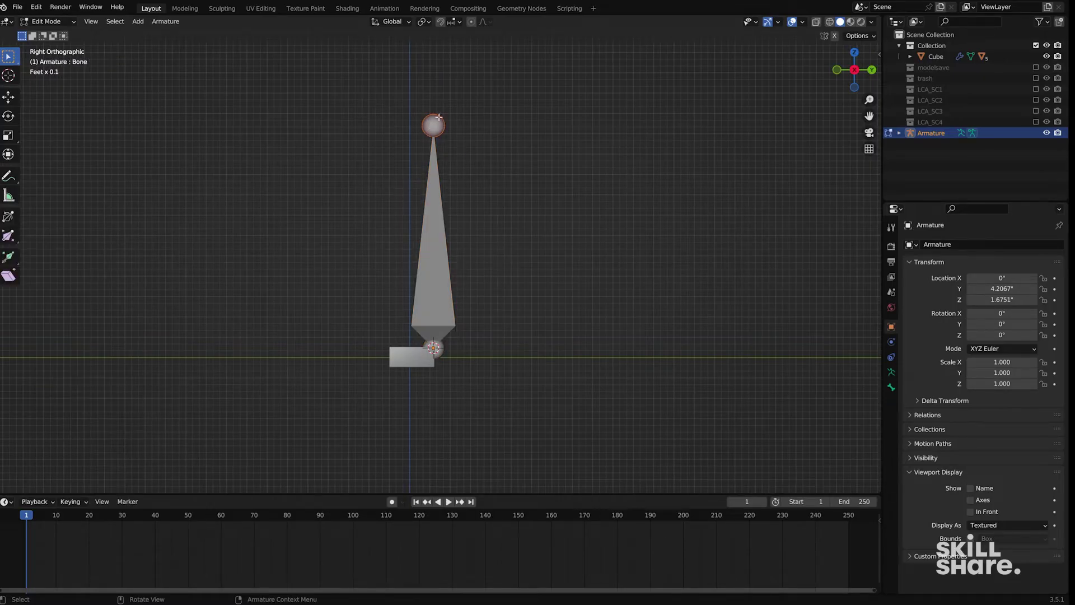
pyautogui.moveTo(439, 117); pyautogui.dragTo(410, 180)
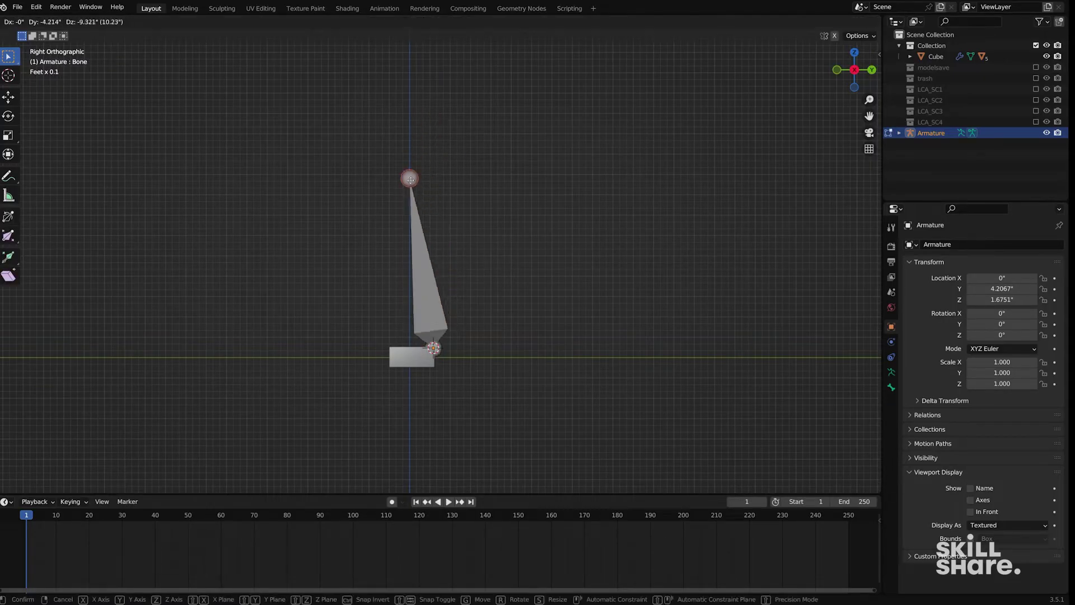
pyautogui.click(397, 340)
pyautogui.scroll(8, 392, 344)
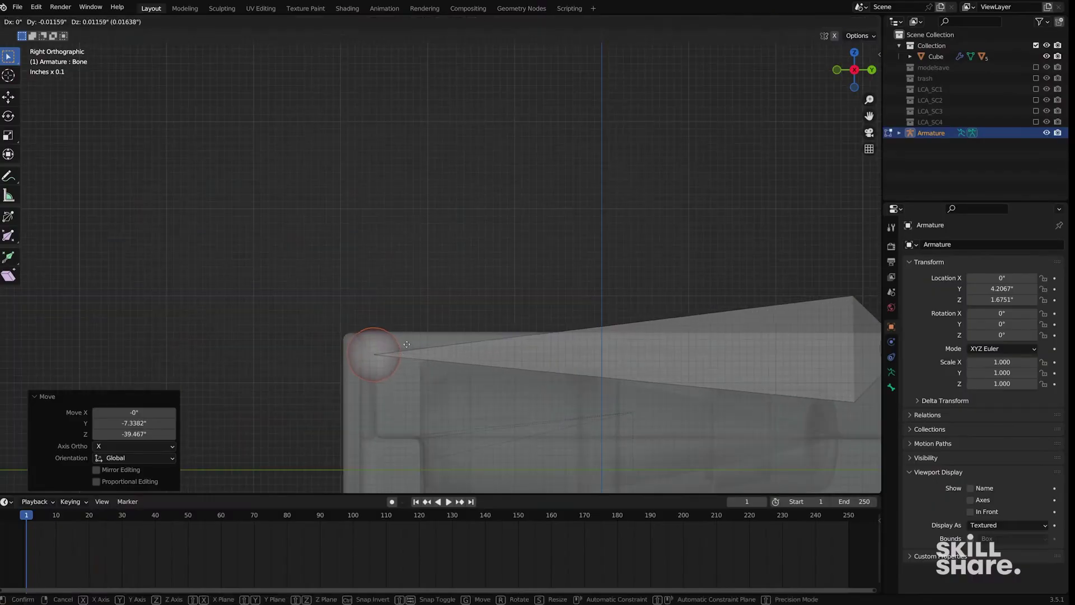
pyautogui.click(403, 333)
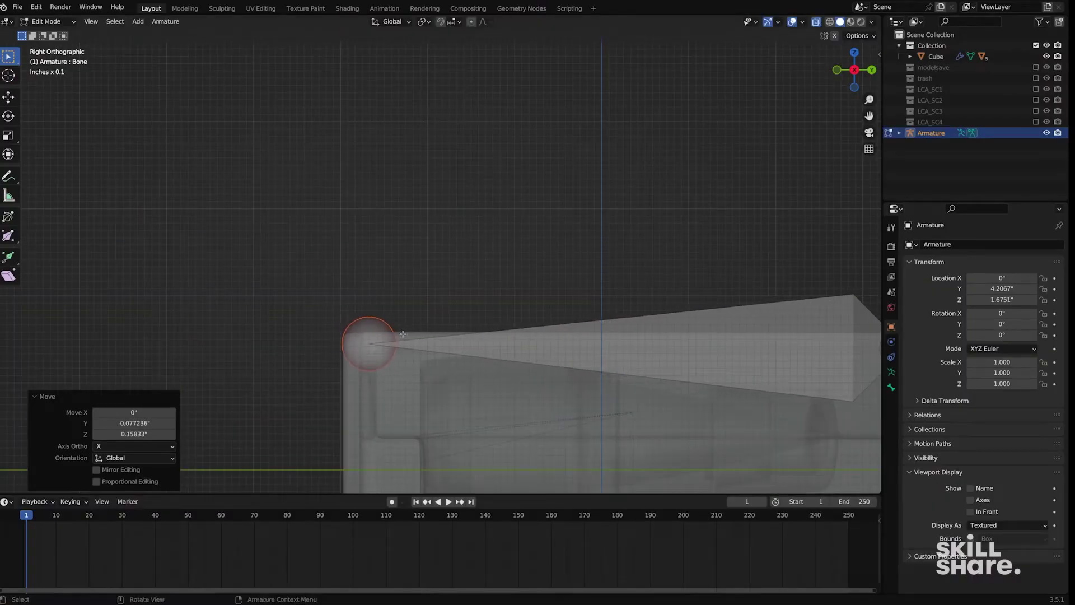
pyautogui.scroll(4, 369, 338)
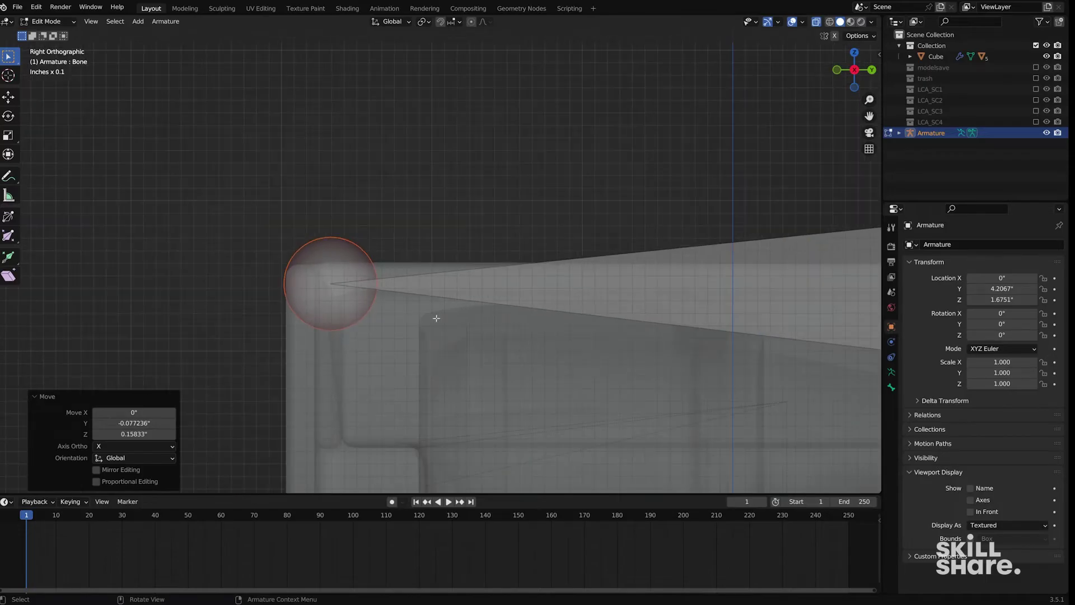
pyautogui.hotkey('shift', 'z')
pyautogui.scroll(-1, 369, 322)
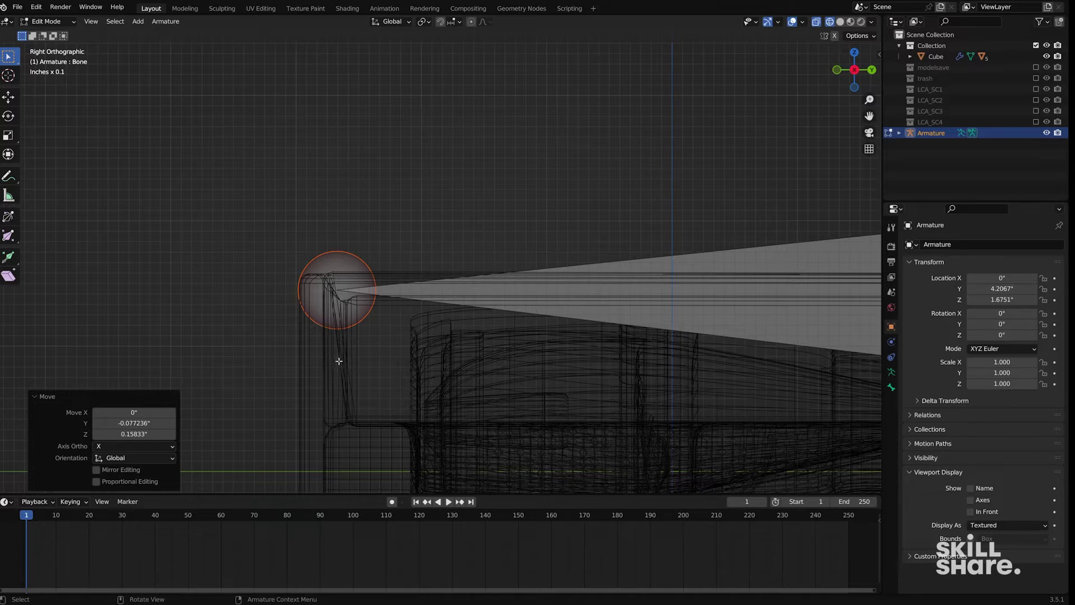
pyautogui.click(350, 310)
pyautogui.scroll(-5, 339, 299)
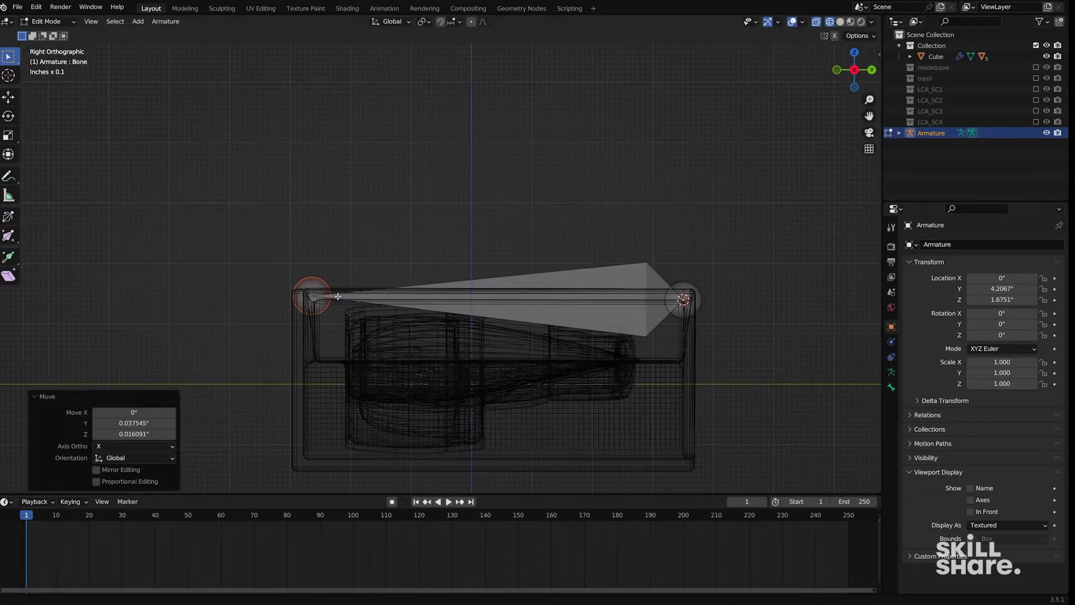
pyautogui.press('Tab')
pyautogui.moveTo(332, 292); pyautogui.dragTo(390, 317, button='middle')
# Extrude a second bone straight down from the lid bone's end.
pyautogui.press('KP_1')
pyautogui.press('KP_3')
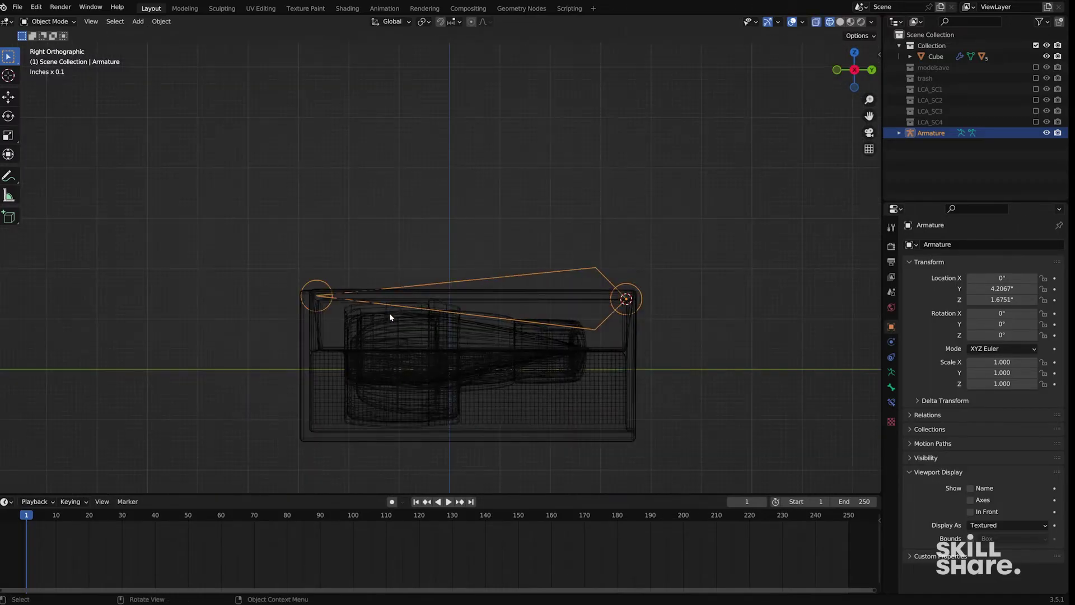
pyautogui.press('Tab')
pyautogui.scroll(3, 327, 294)
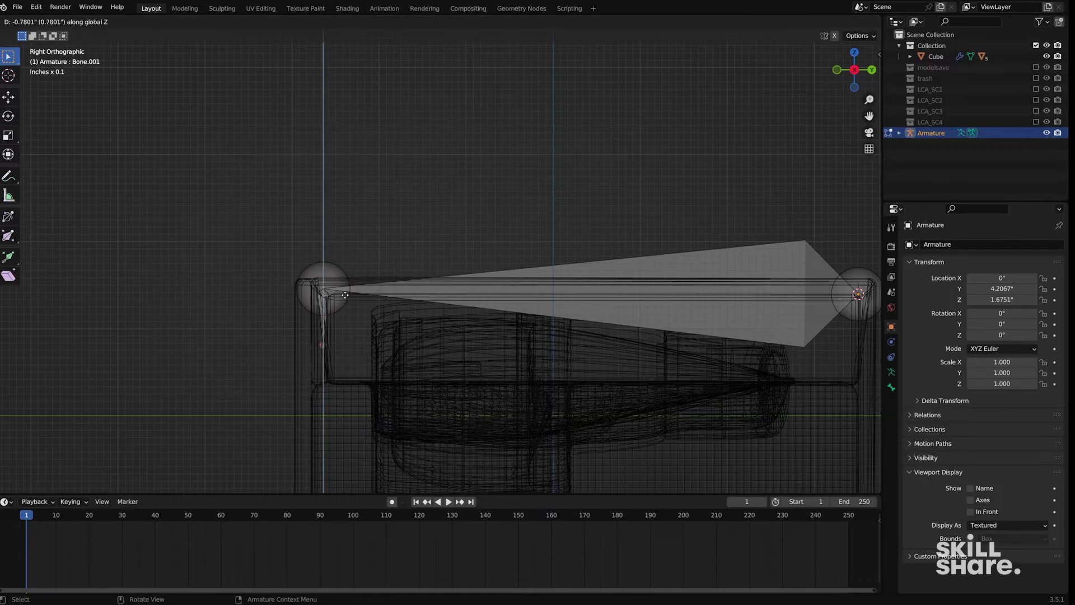
pyautogui.click(363, 332)
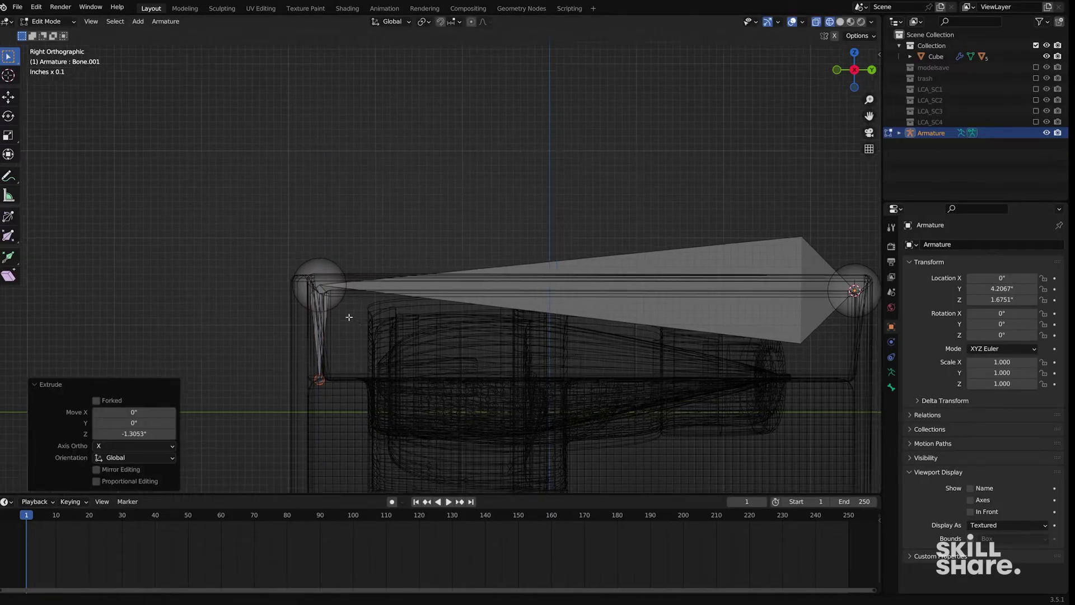
pyautogui.press('Tab')
pyautogui.moveTo(311, 297)
pyautogui.mouseDown(button='middle')
pyautogui.moveTo(348, 302)
pyautogui.moveTo(340, 285)
pyautogui.moveTo(356, 307)
pyautogui.mouseUp(button='middle')
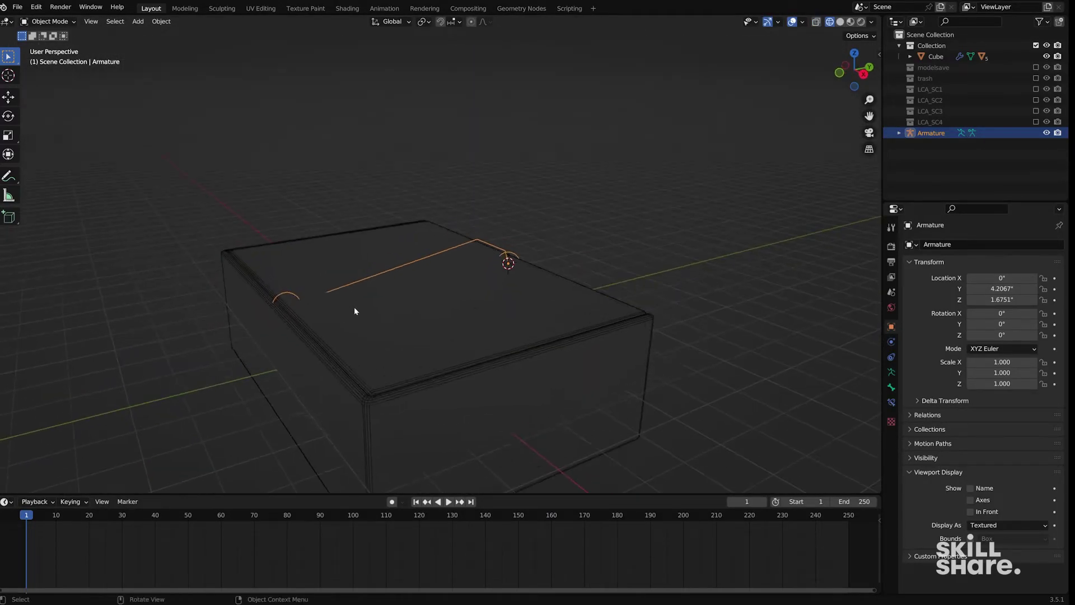
# Enable In Front in the armature's Viewport Display so the bones show over the box.
pyautogui.hotkey('alt', 'z')
pyautogui.hotkey('shift', 'z')
pyautogui.hotkey('alt', 'z')
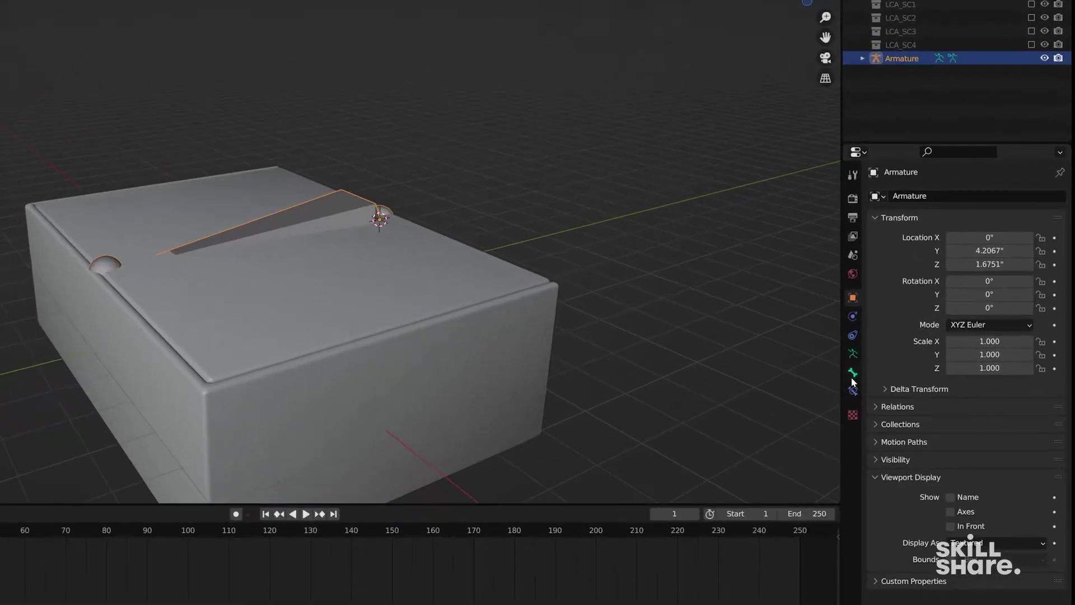
pyautogui.click(891, 387)
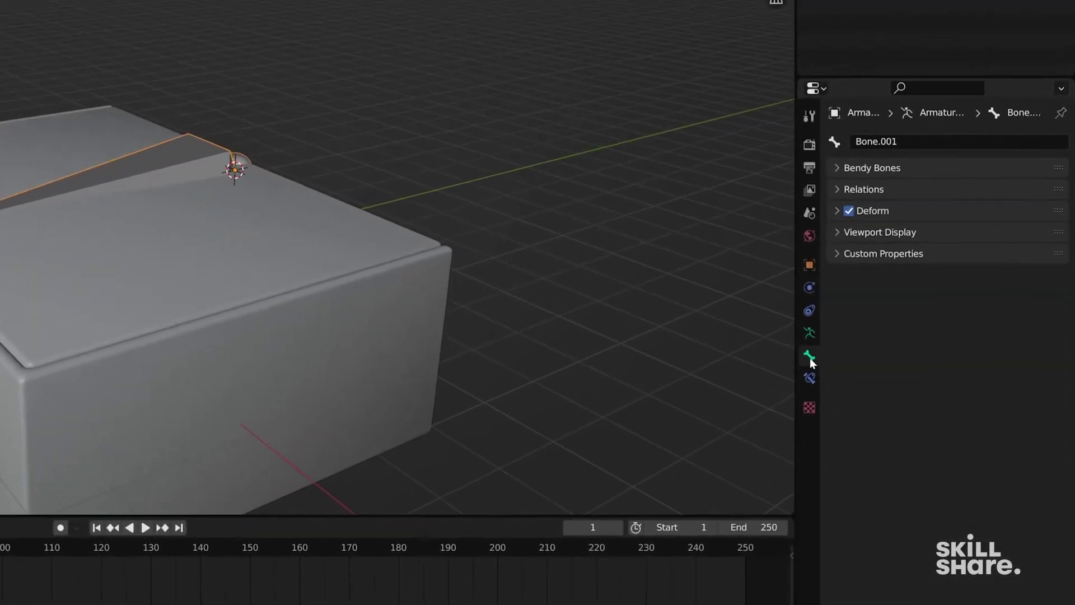
pyautogui.click(879, 233)
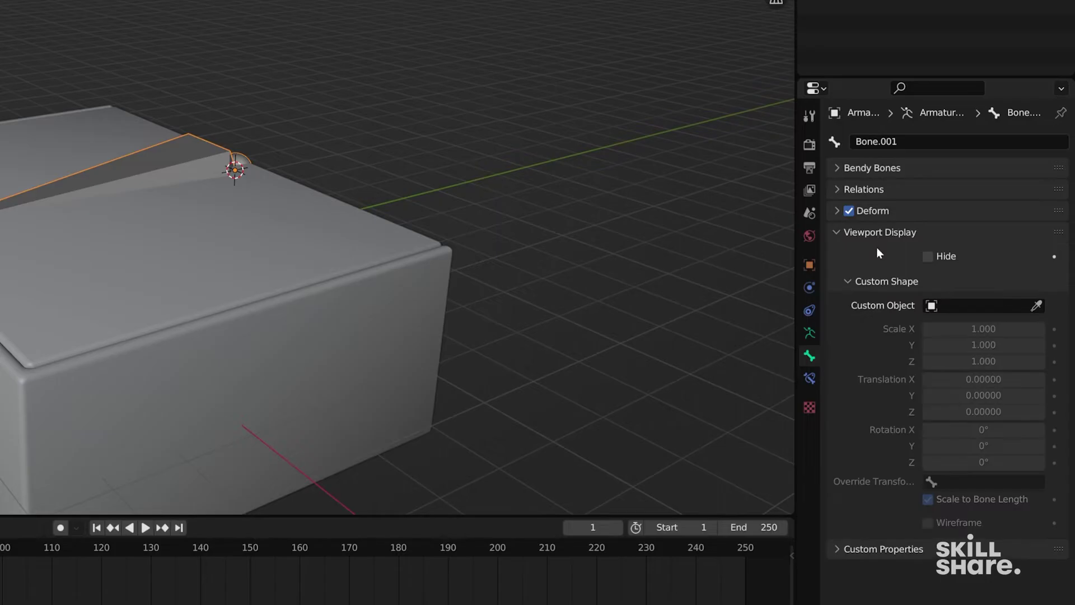
pyautogui.click(810, 335)
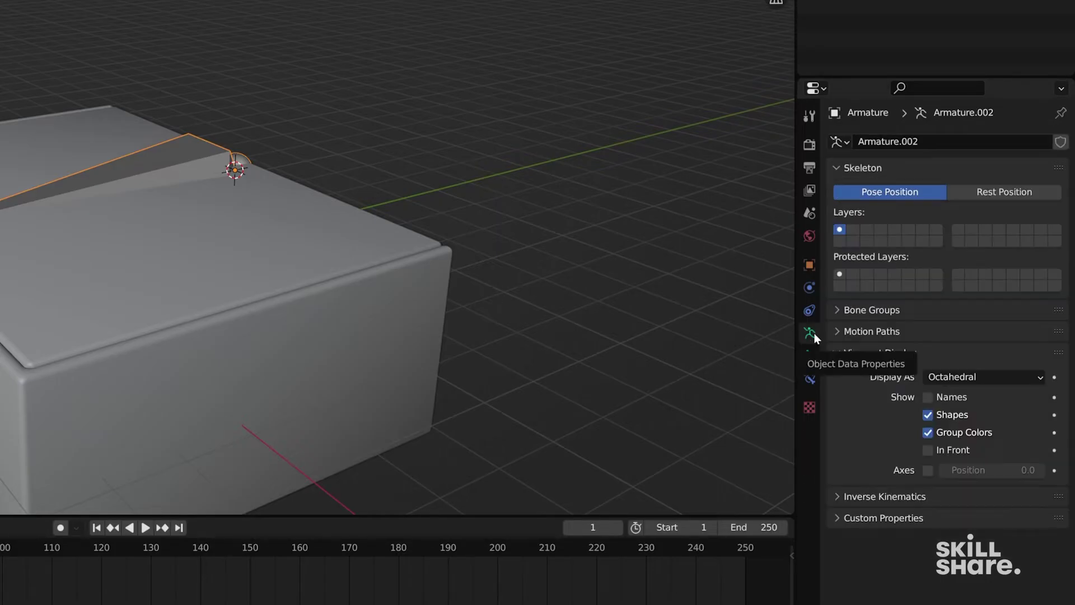
pyautogui.click(928, 450)
pyautogui.moveTo(784, 386); pyautogui.dragTo(522, 284, button='middle')
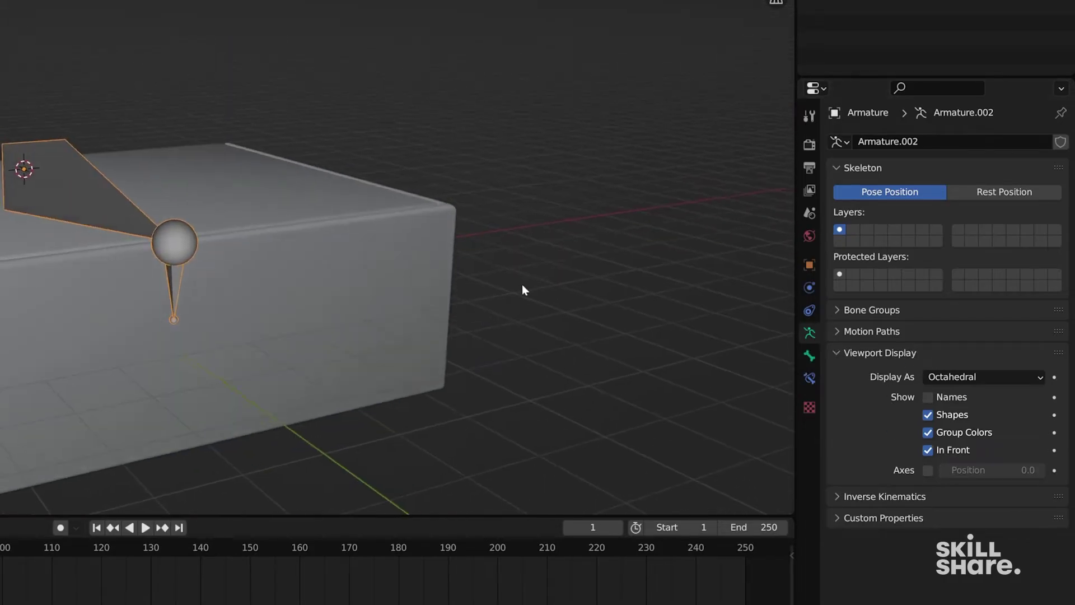
pyautogui.moveTo(672, 368); pyautogui.dragTo(196, 271, button='middle')
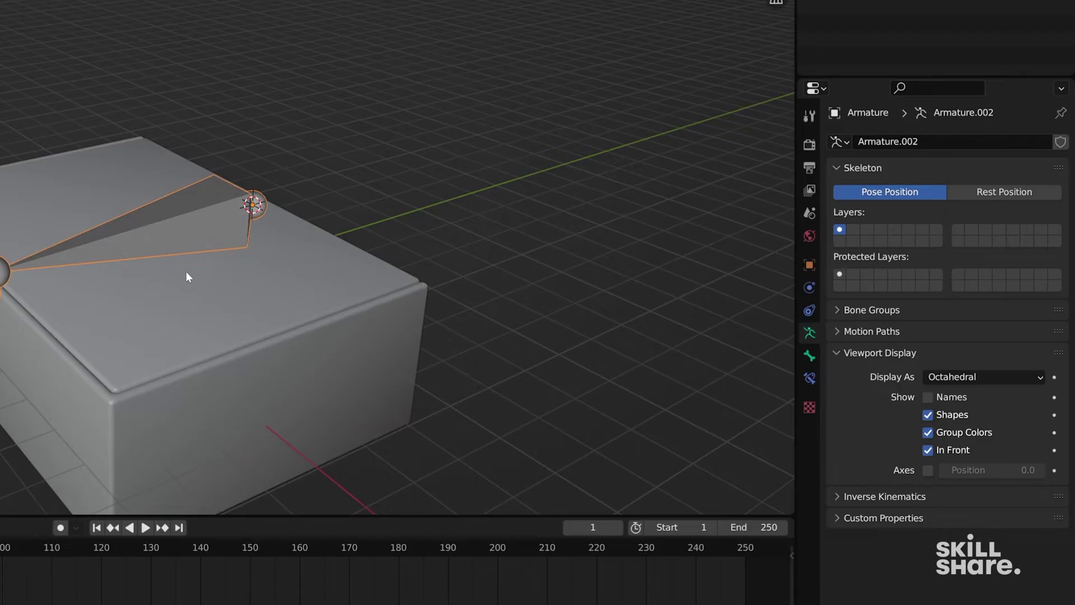
pyautogui.scroll(-3, 186, 277)
pyautogui.moveTo(192, 281); pyautogui.dragTo(190, 254, button='middle')
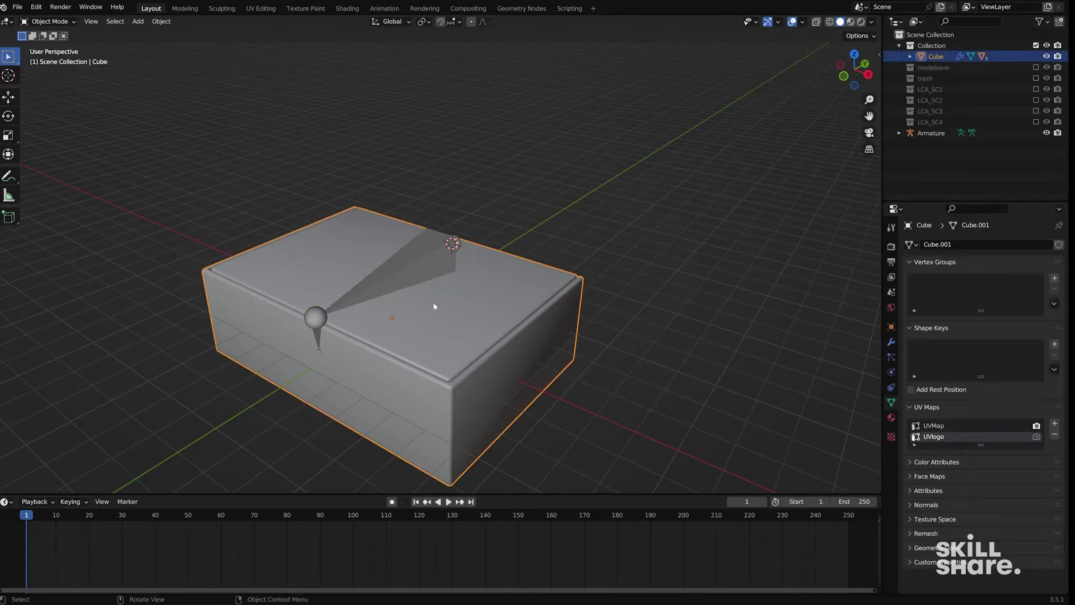
# Parent the box to the armature with Armature Deform using empty groups.
pyautogui.keyDown('shift'); pyautogui.click(414, 265); pyautogui.keyUp('shift')
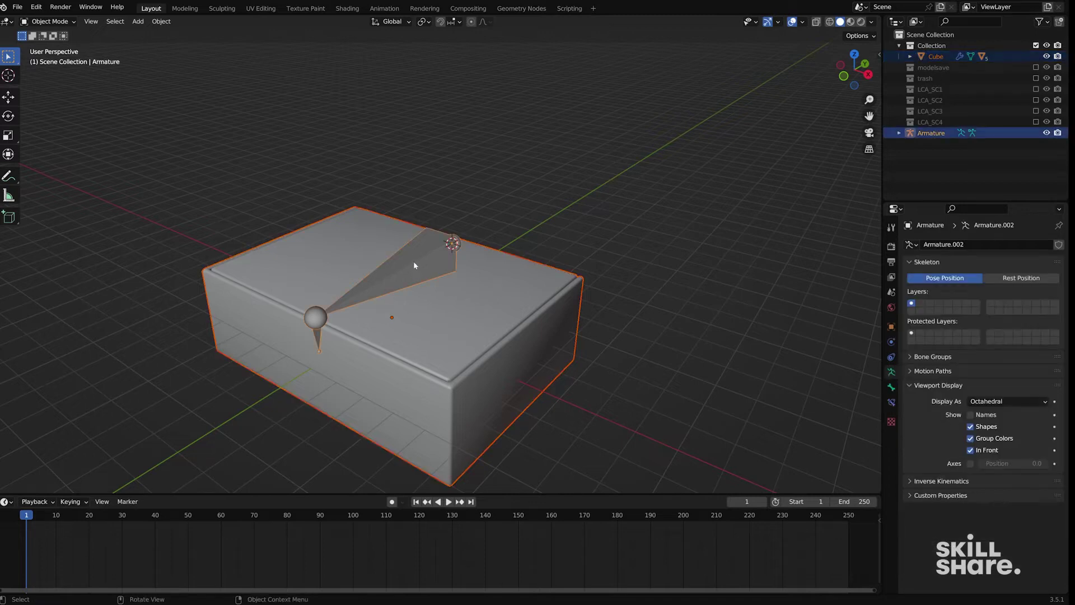
pyautogui.hotkey('ctrl', 'p')
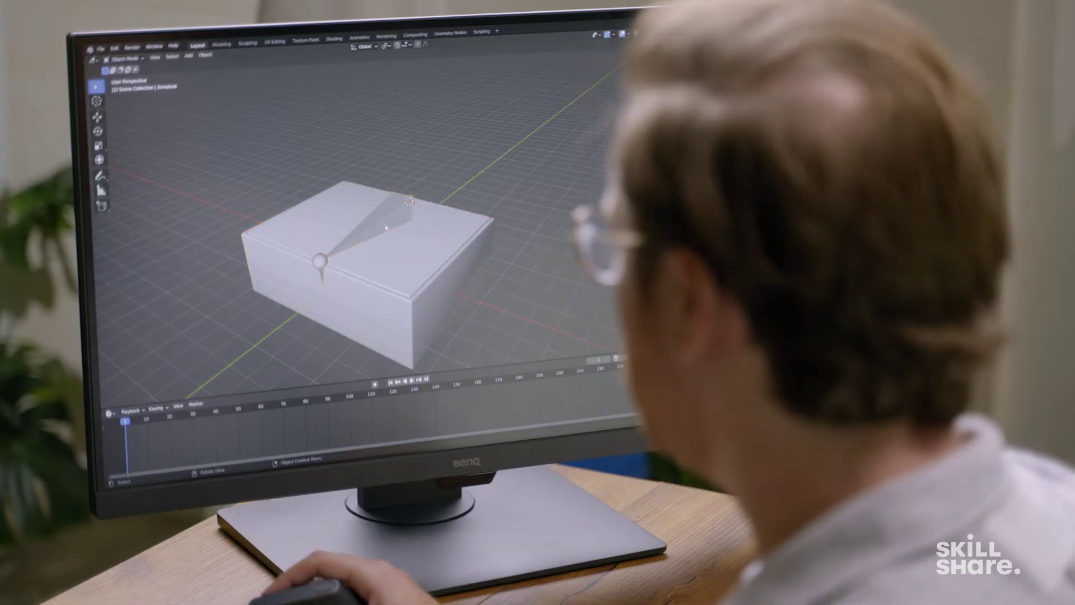
pyautogui.press('g')
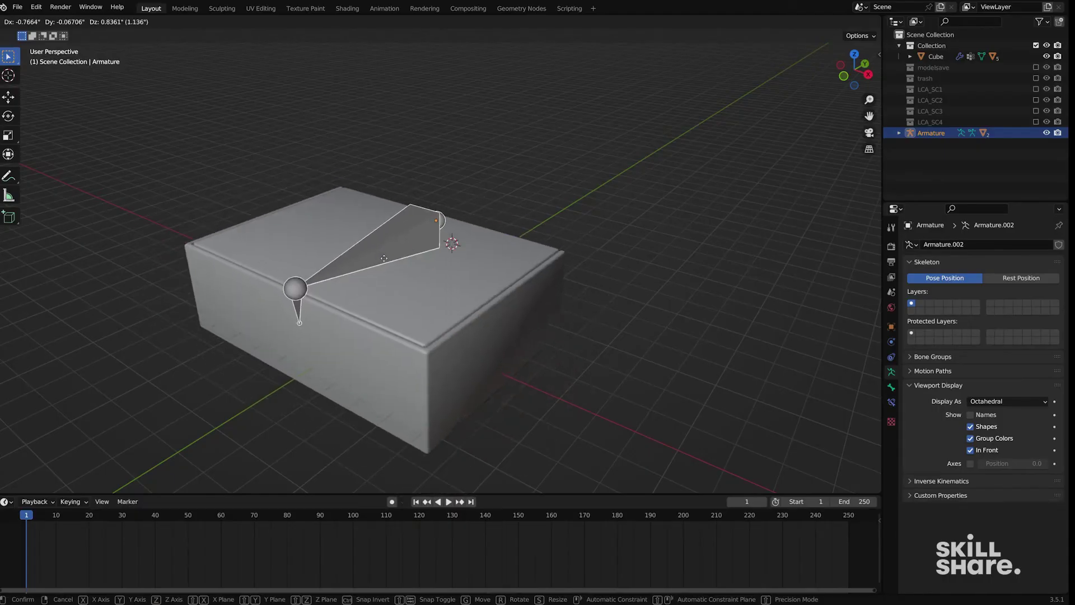
# Test that the box follows by moving the armature and rotating the lid bone in Pose Mode.
pyautogui.click(410, 257)
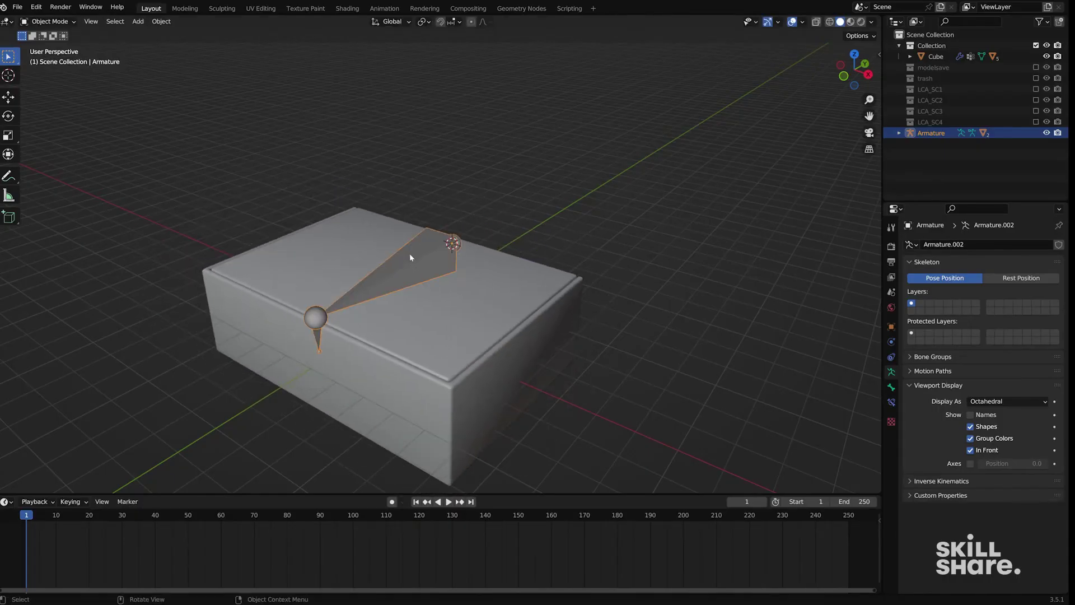
pyautogui.hotkey('ctrl', 'Tab')
pyautogui.click(411, 262)
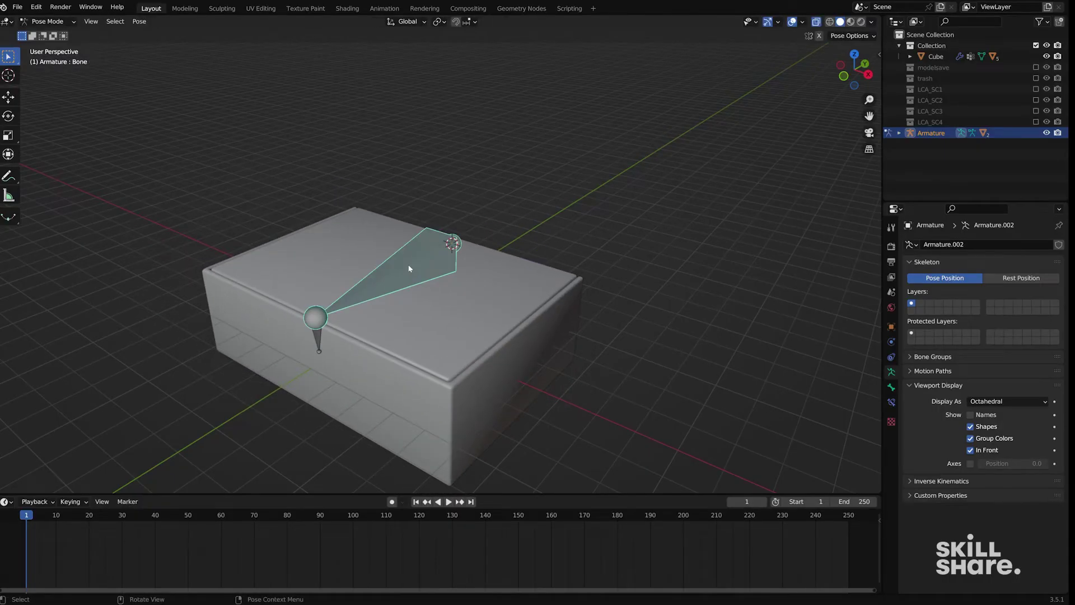
pyautogui.press('r')
pyautogui.press('r')
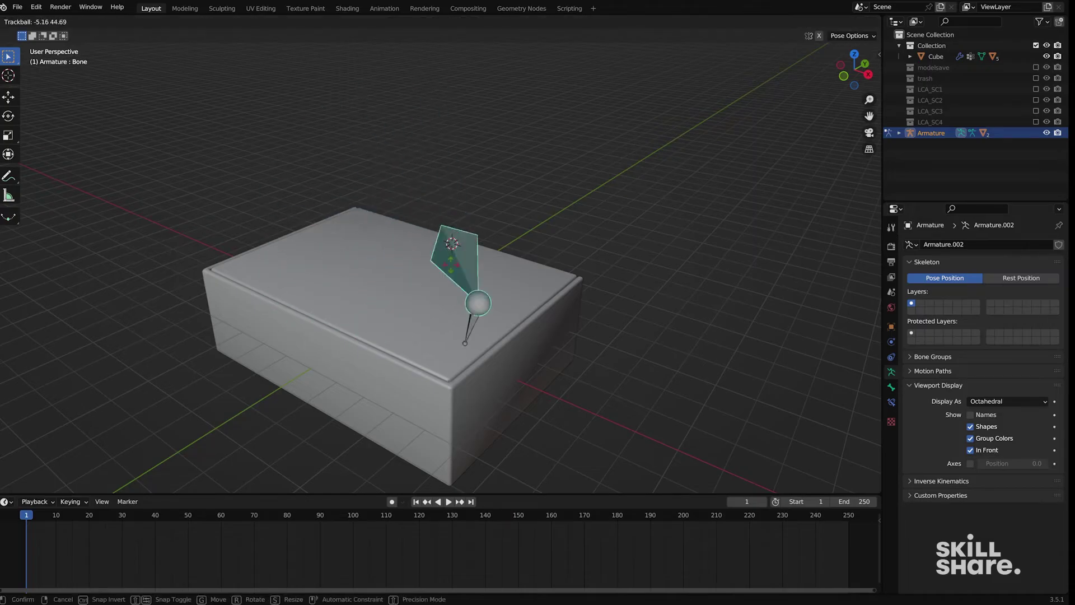
pyautogui.click(448, 251)
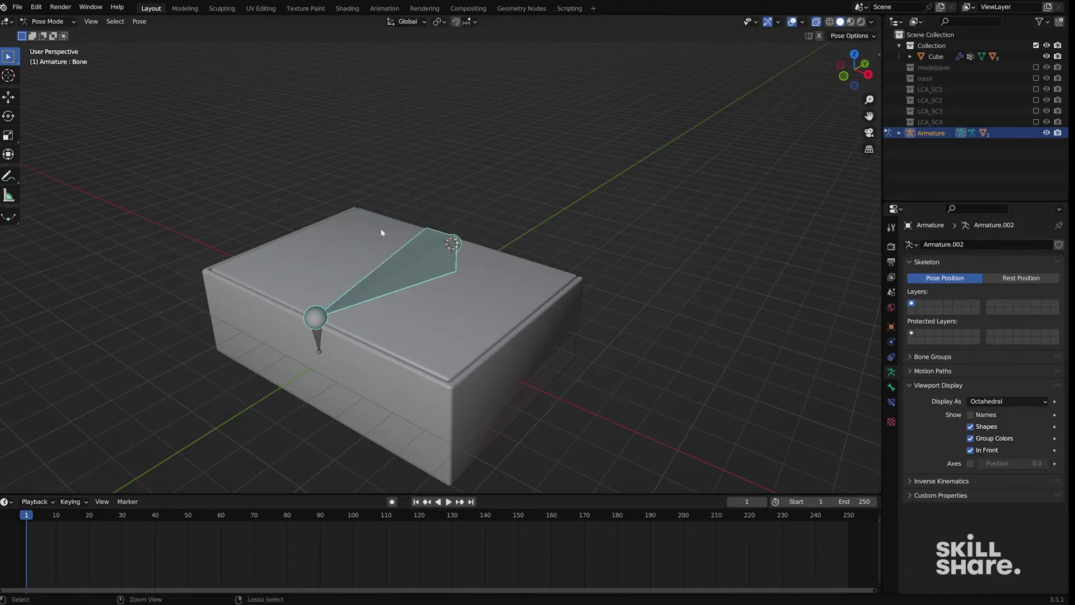
pyautogui.hotkey('ctrl', 'Tab')
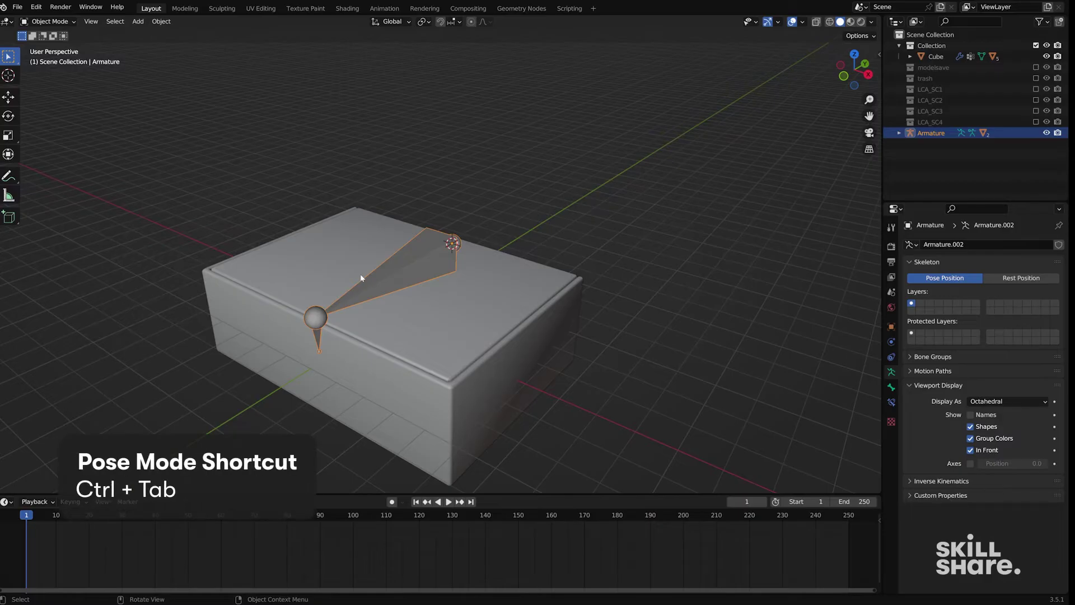
# Return the armature to Object Mode and select the box to see its Bone and Bone.001 groups.
pyautogui.hotkey('ctrl', 'Tab')
pyautogui.hotkey('ctrl', 'Tab')
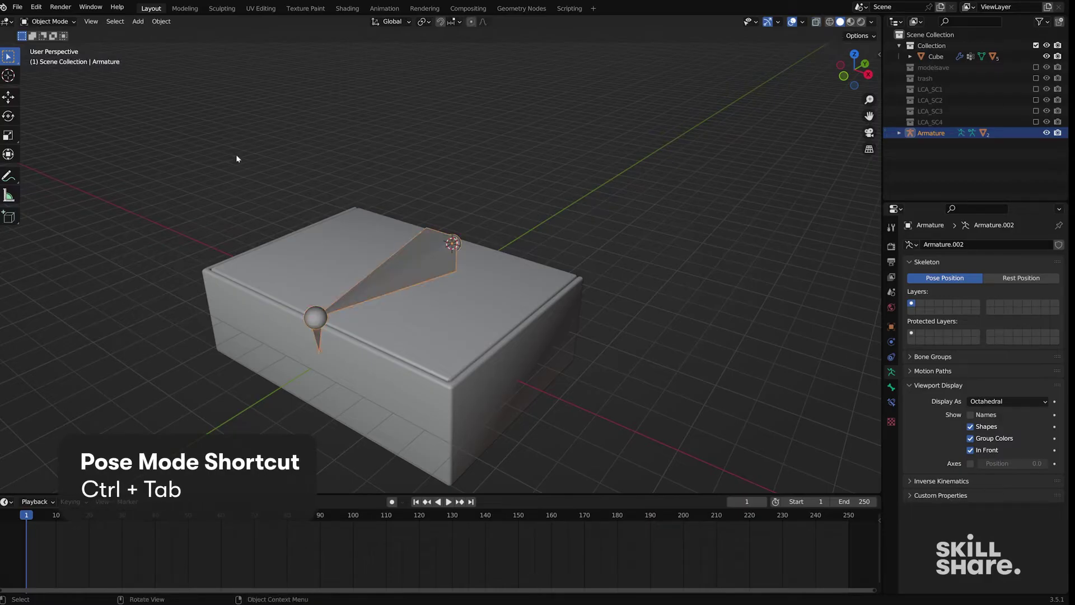
pyautogui.click(66, 25)
pyautogui.click(63, 54)
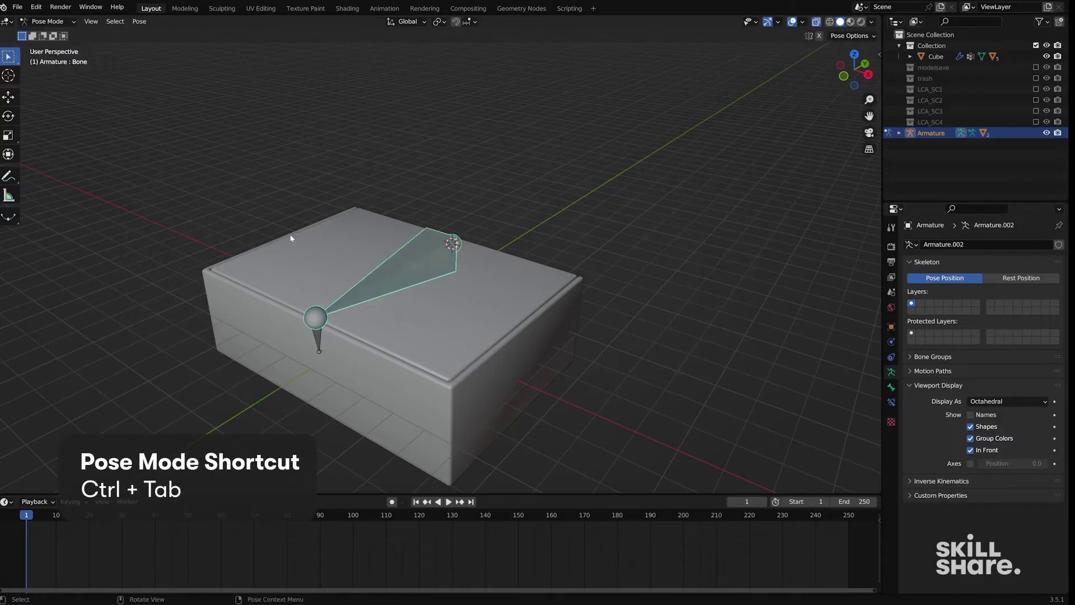
pyautogui.hotkey('ctrl', 'Tab')
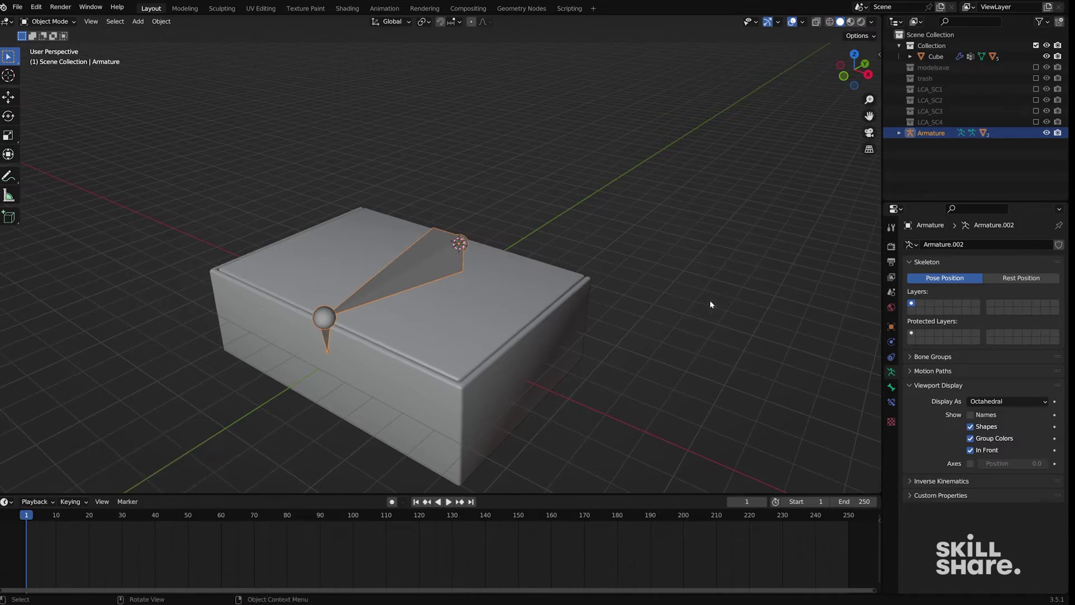
pyautogui.click(472, 362)
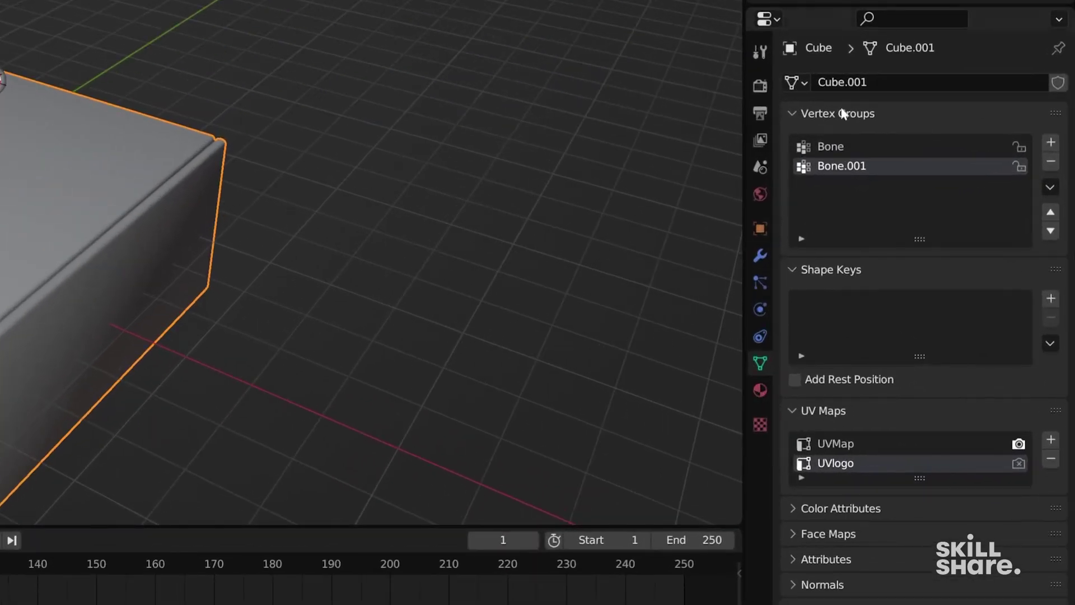
# Rename the lid bone to mainflap.
pyautogui.click(840, 147)
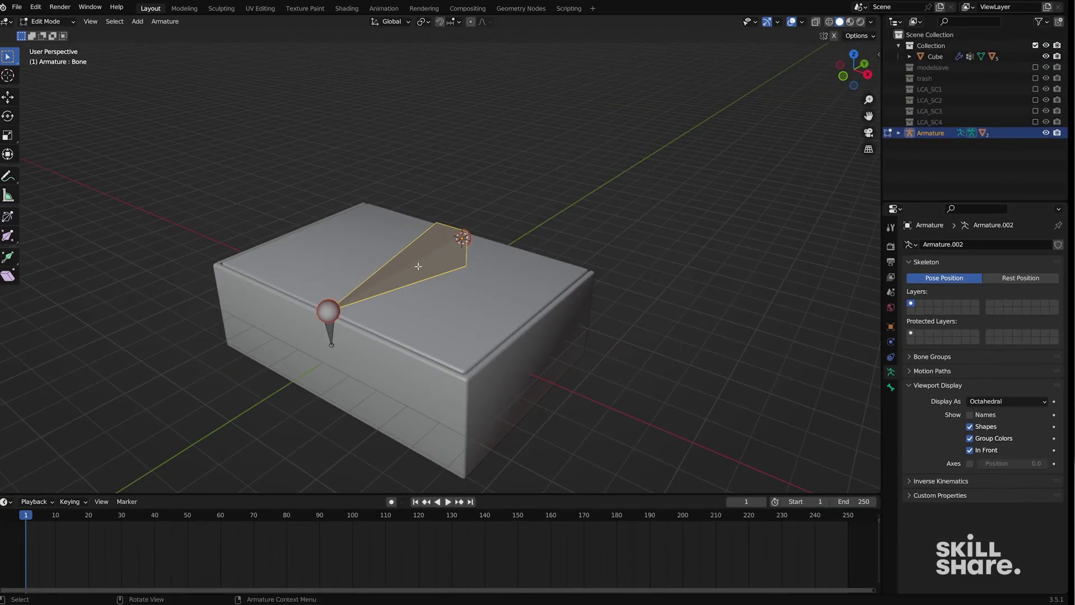
pyautogui.moveTo(419, 266); pyautogui.dragTo(409, 268, button='middle')
pyautogui.press('F2')
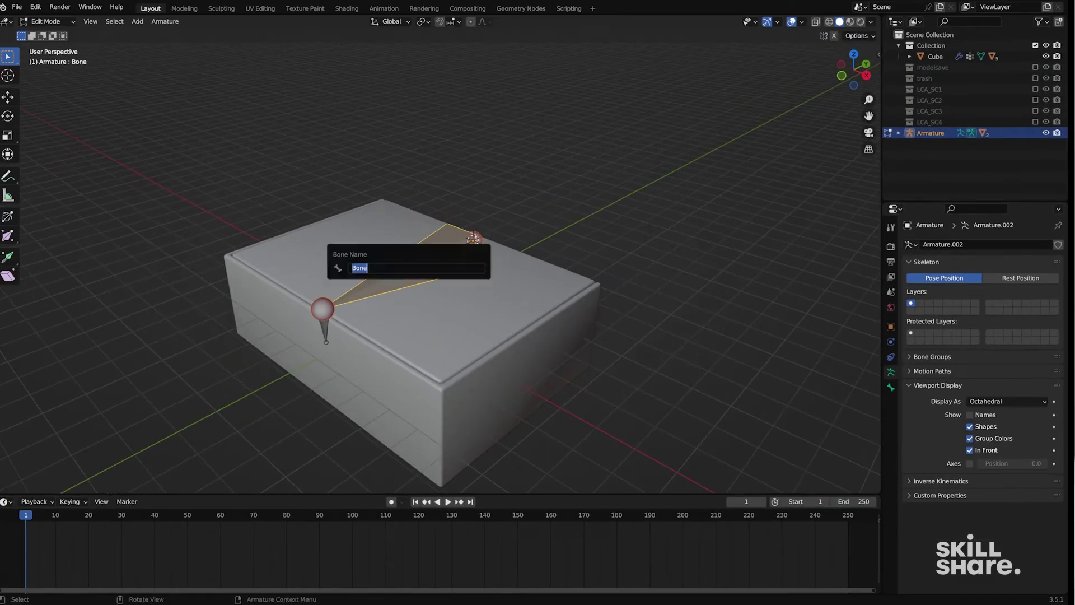
pyautogui.write('mainflap')
pyautogui.press('Return')
# Rename the small lower bone to smallflap and reselect the box in Object Mode.
pyautogui.click(329, 321)
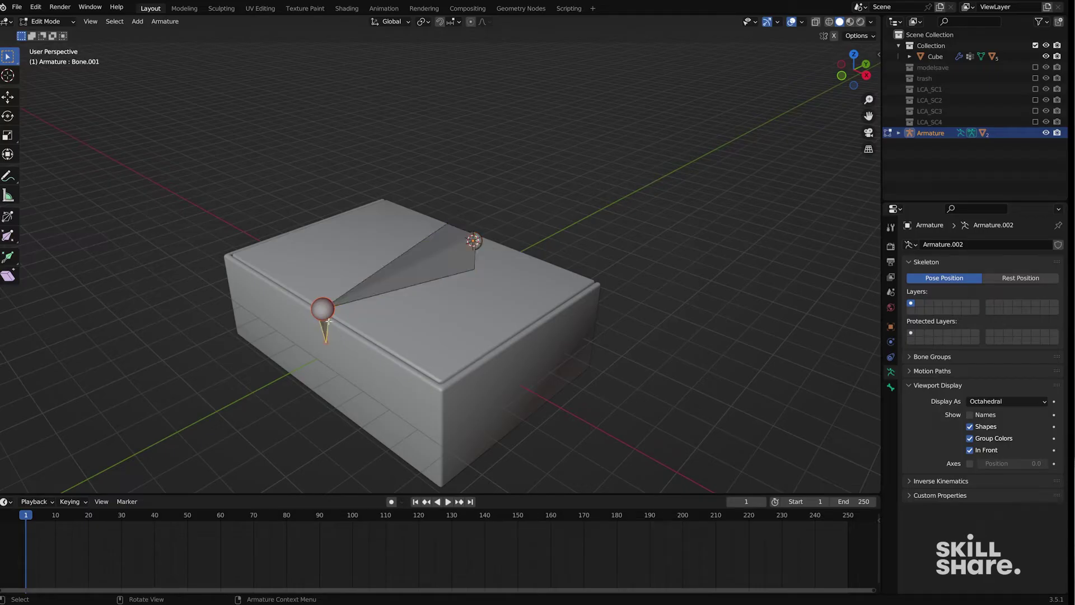
pyautogui.press('F2')
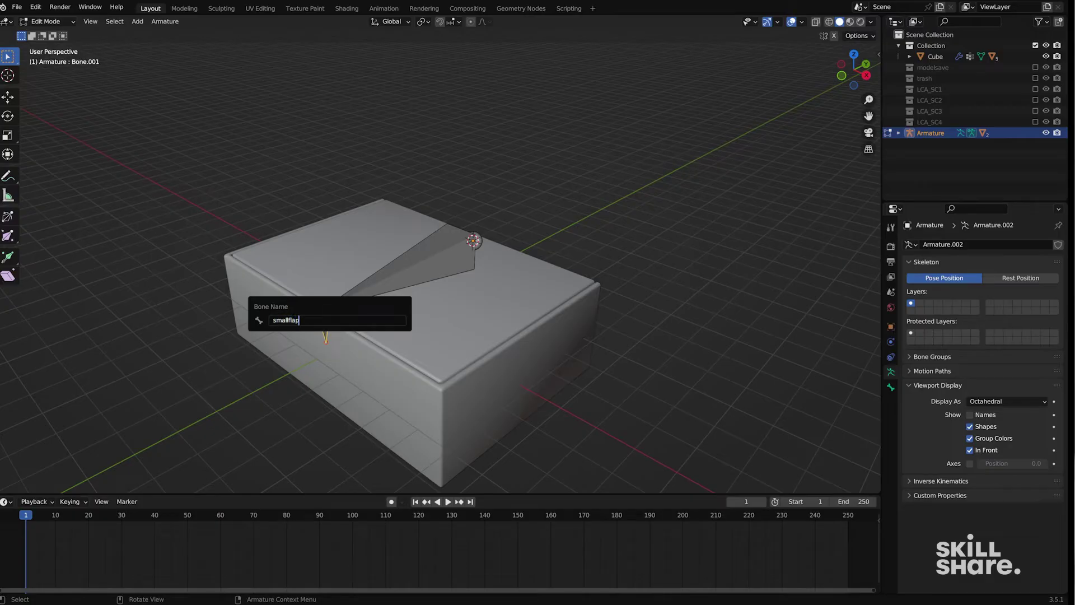
pyautogui.press('Return')
pyautogui.press('Tab')
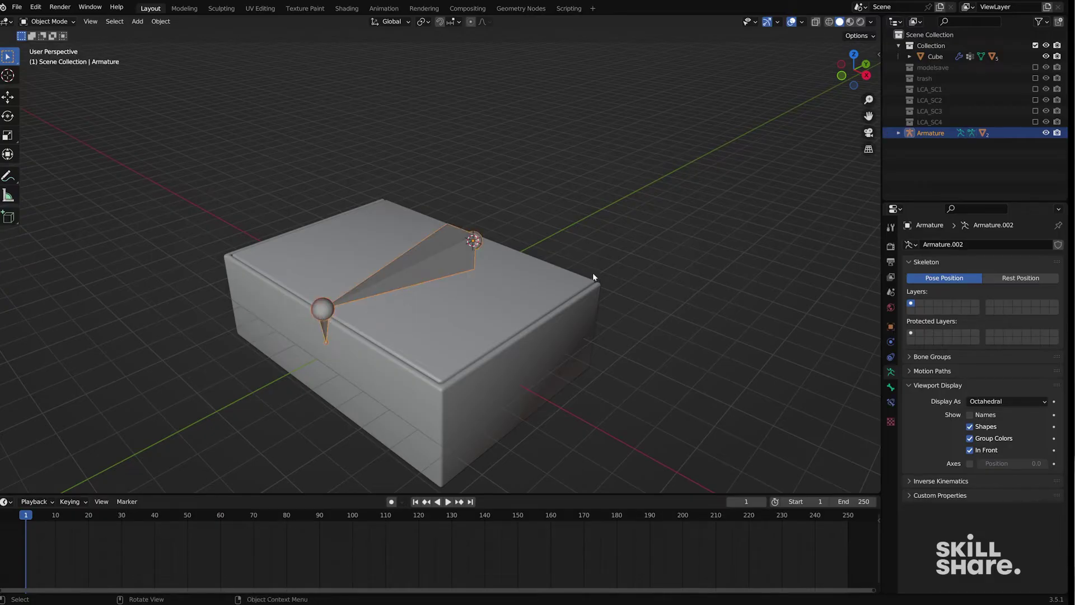
pyautogui.click(522, 317)
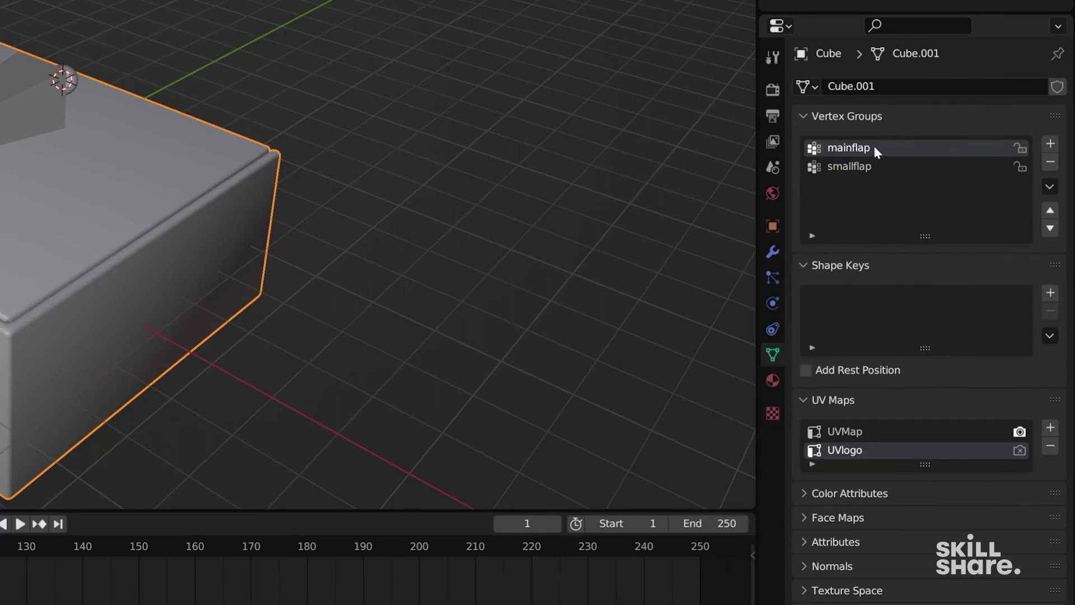
pyautogui.moveTo(149, 165); pyautogui.dragTo(207, 168, button='middle')
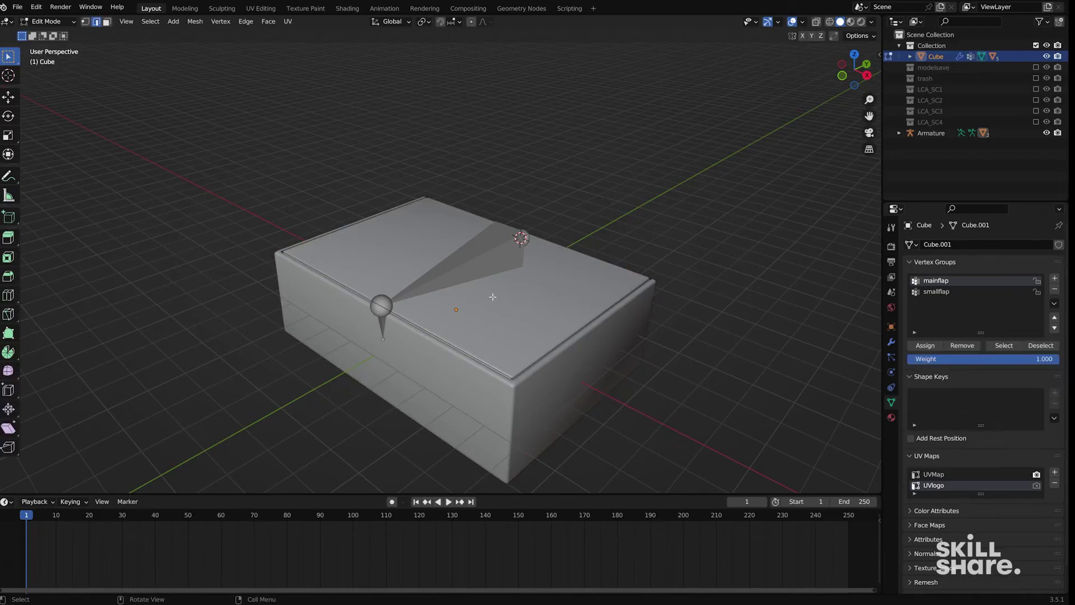
# Select the box's lid faces in X-ray and assign them to the mainflap group.
pyautogui.hotkey('alt', 'z')
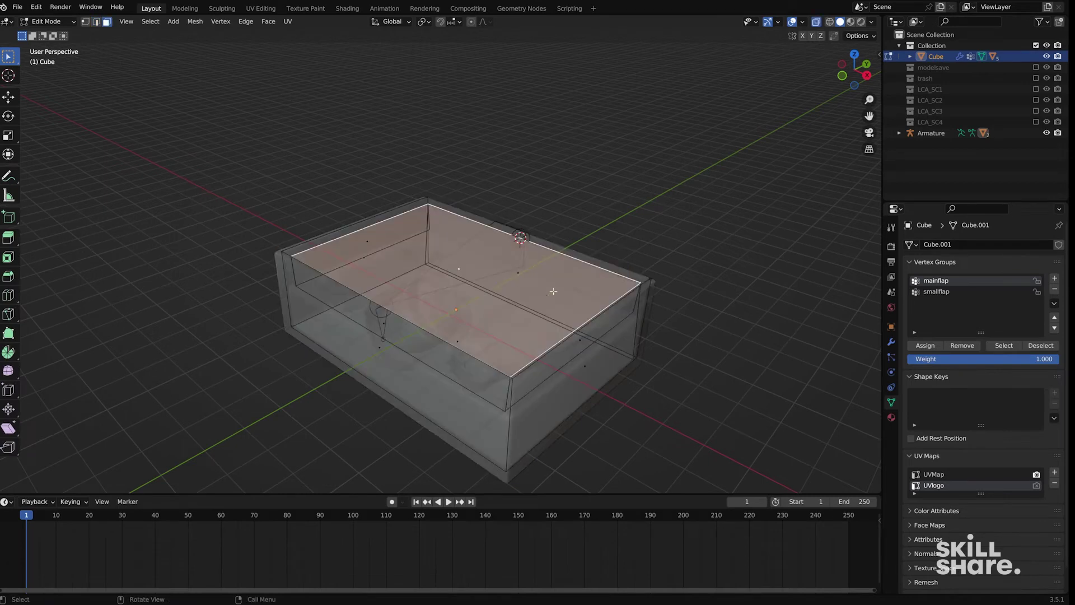
pyautogui.moveTo(553, 291); pyautogui.dragTo(339, 239, button='middle')
pyautogui.keyDown('shift'); pyautogui.click(338, 221); pyautogui.keyUp('shift')
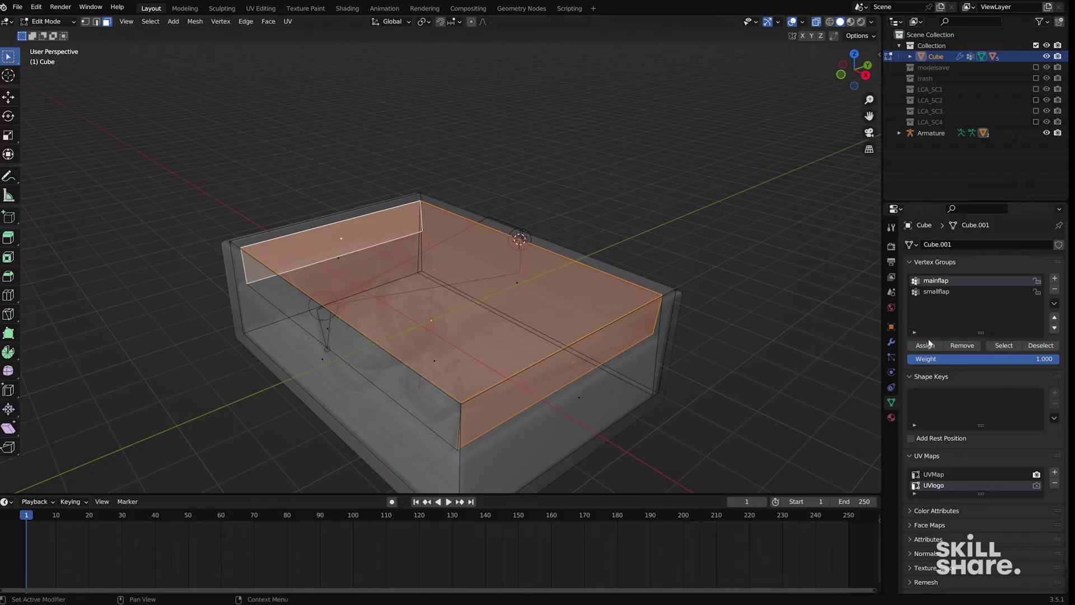
pyautogui.press('Tab')
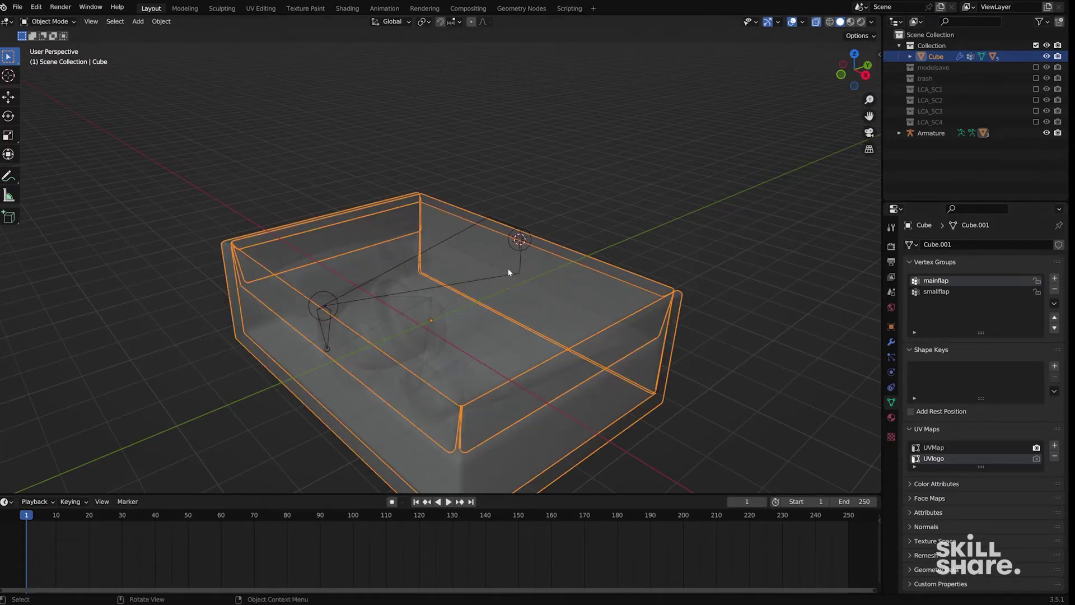
pyautogui.hotkey('alt', 'z')
# In Pose Mode, set the mainflap bone's rotation mode to XYZ Euler.
pyautogui.click(465, 267)
pyautogui.moveTo(465, 267); pyautogui.dragTo(437, 275, button='middle')
pyautogui.hotkey('ctrl', 'Tab')
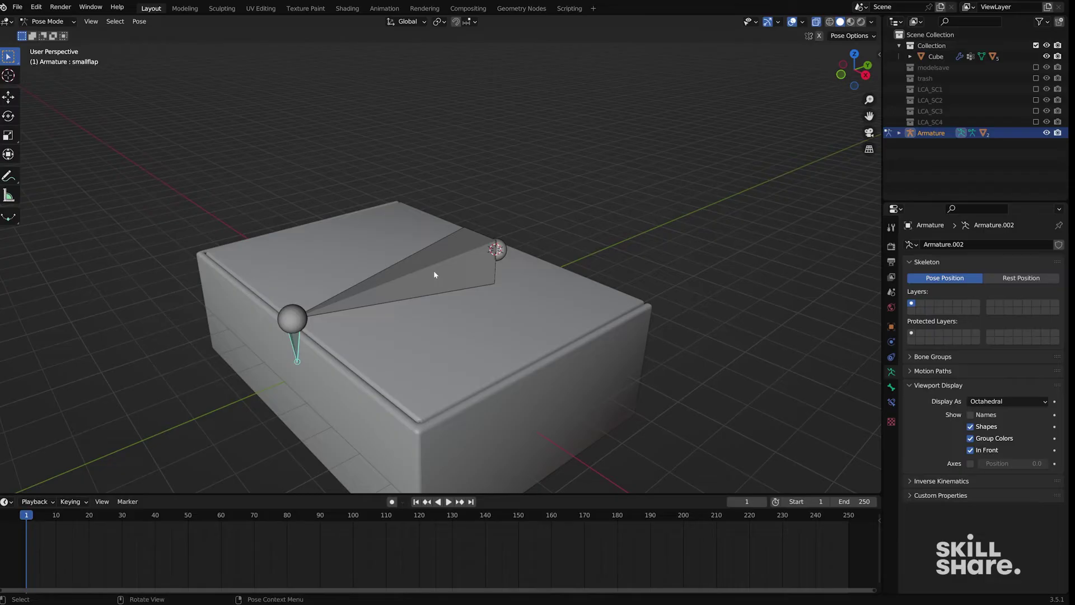
pyautogui.click(433, 269)
pyautogui.press('n')
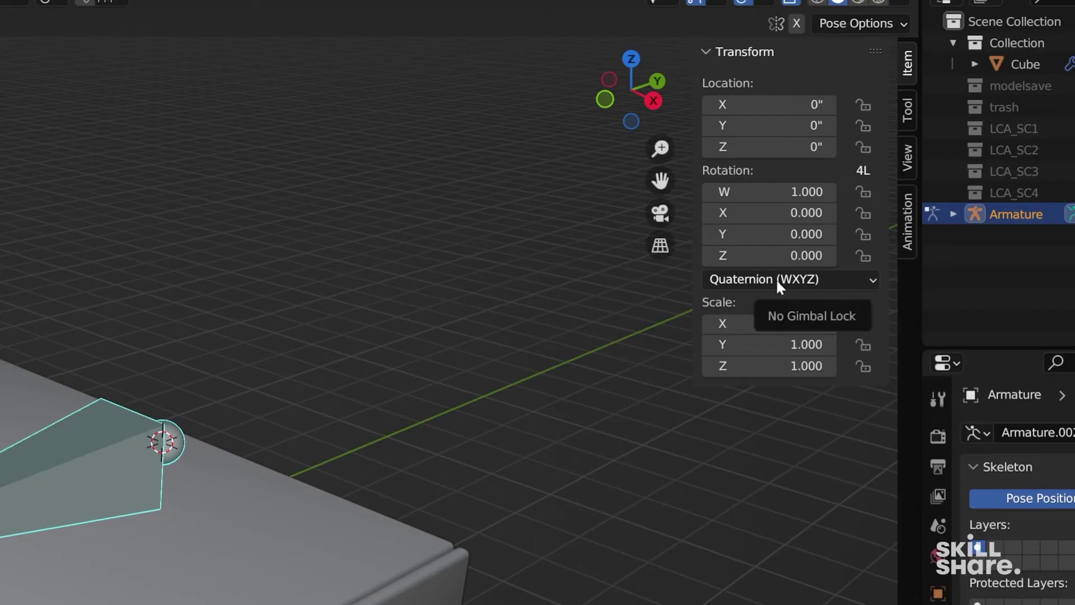
pyautogui.click(776, 283)
pyautogui.click(778, 324)
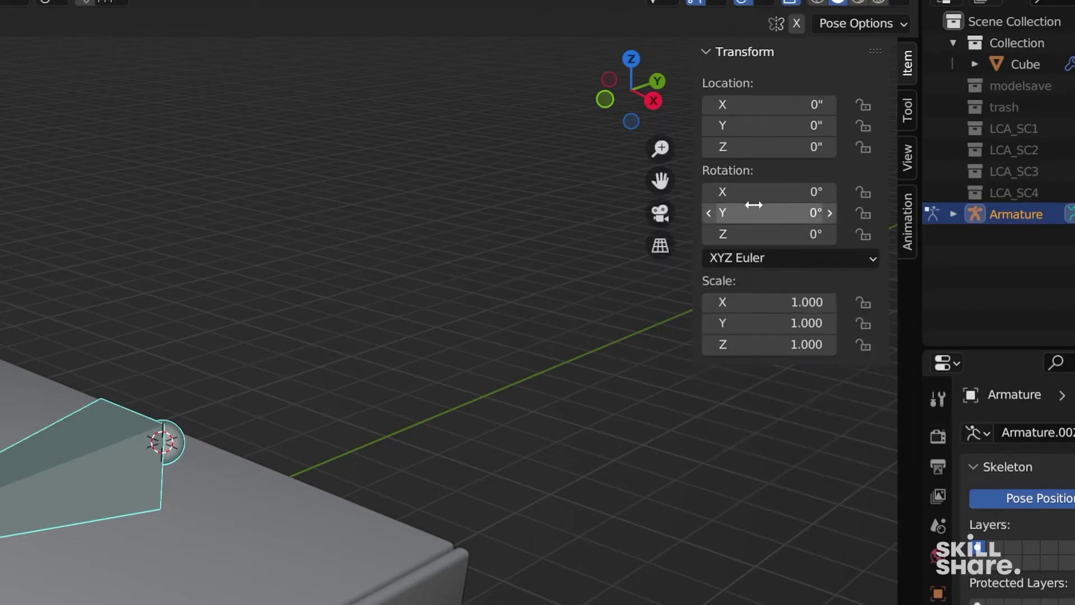
# Scrub the mainflap bone's Rotation X to swing the lid, then return it to 0°.
pyautogui.moveTo(750, 191); pyautogui.dragTo(686, 191)
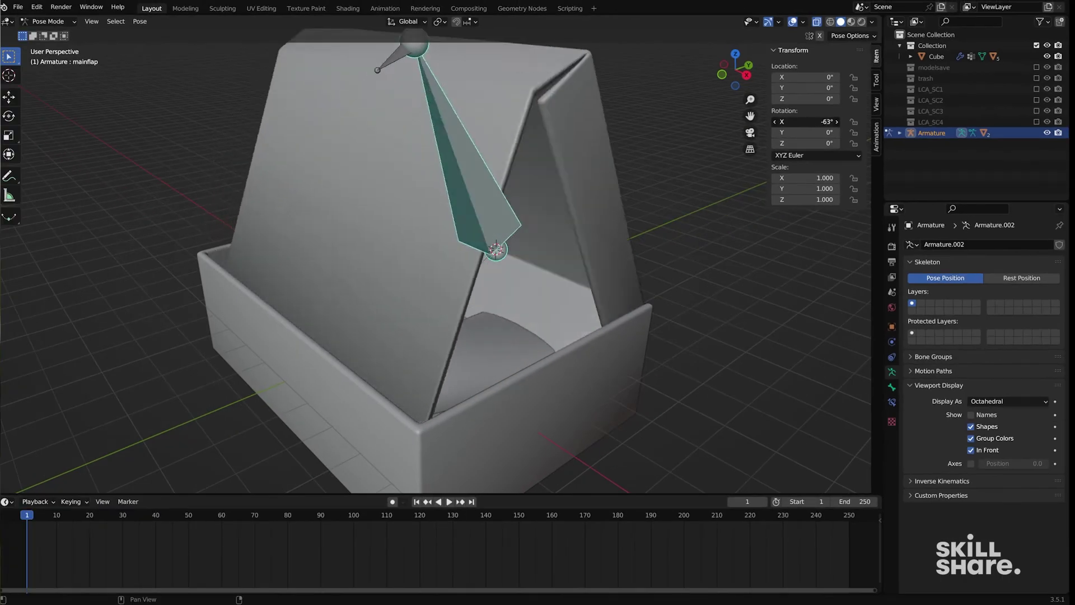
pyautogui.moveTo(806, 122); pyautogui.dragTo(834, 122)
pyautogui.moveTo(624, 193); pyautogui.dragTo(397, 268, button='middle')
pyautogui.click(296, 285)
# Select the box and make smallflap its active vertex group.
pyautogui.hotkey('ctrl', 'Tab')
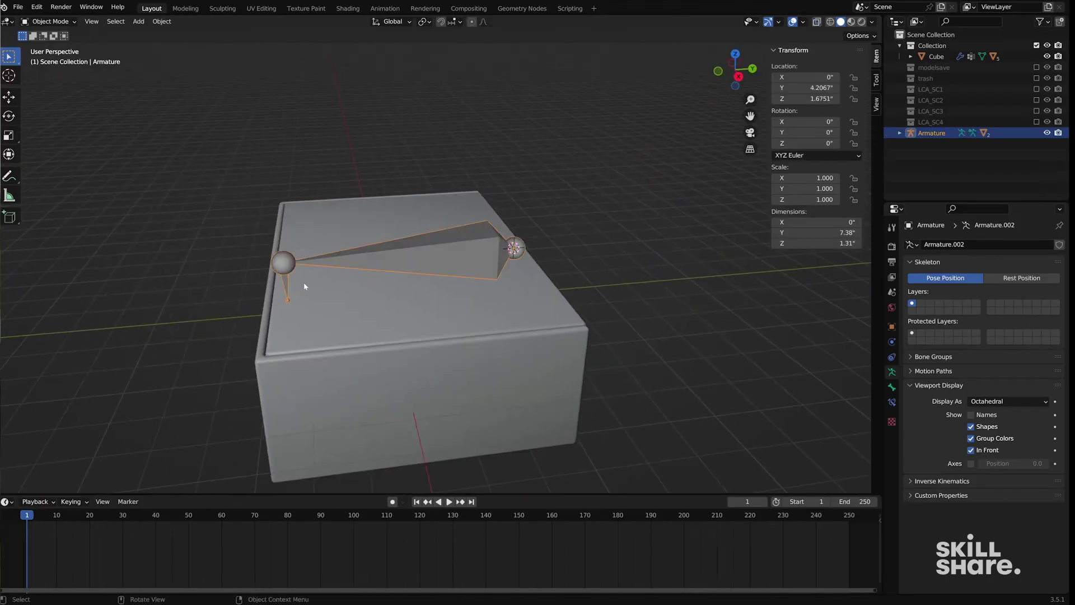
pyautogui.click(893, 402)
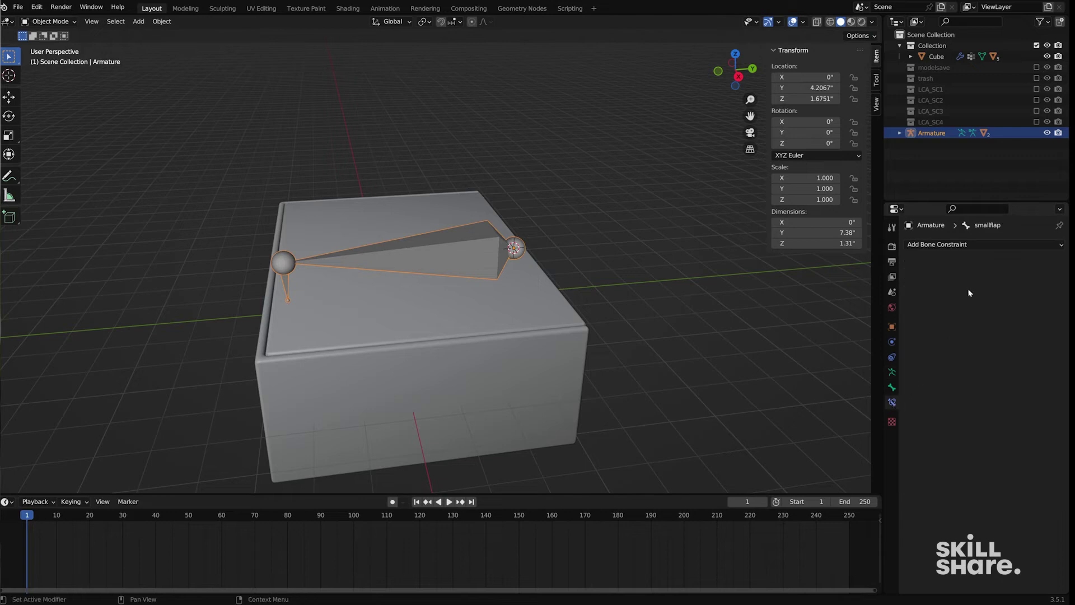
pyautogui.click(530, 325)
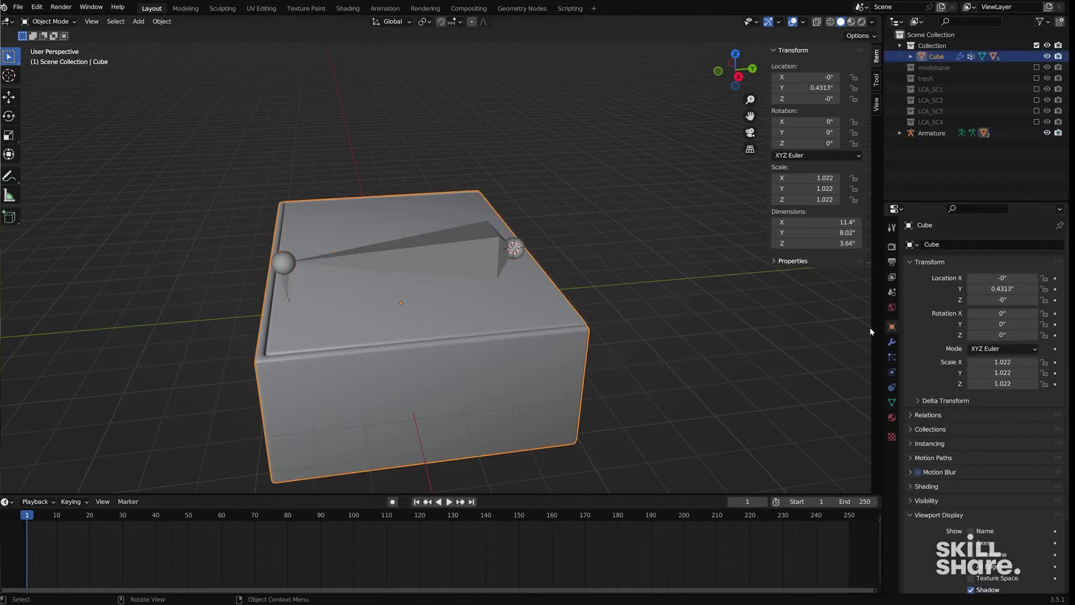
pyautogui.click(892, 402)
pyautogui.click(963, 294)
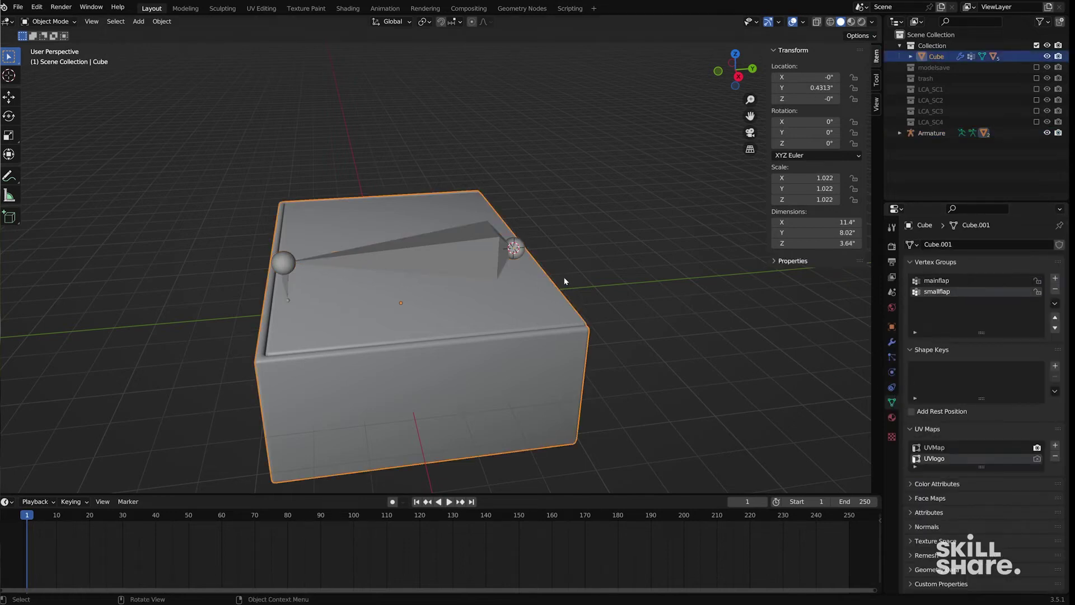
pyautogui.moveTo(564, 281); pyautogui.dragTo(748, 309, button='middle')
# In Edit Mode with X-ray, select only the inner front wall face and assign it to smallflap.
pyautogui.press('Tab')
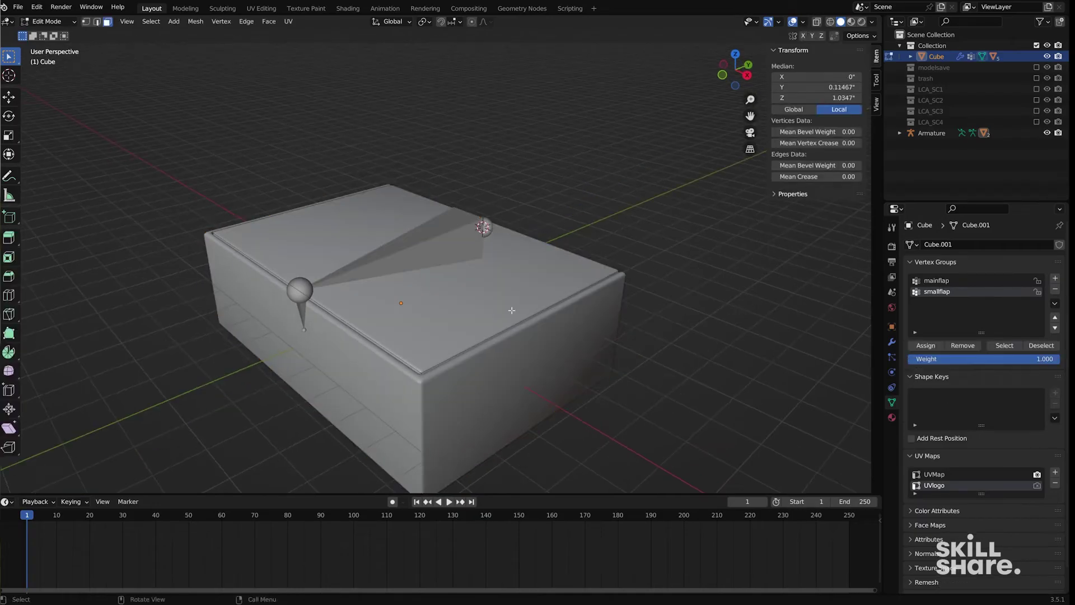
pyautogui.hotkey('alt', 'z')
pyautogui.hotkey('alt', 'a')
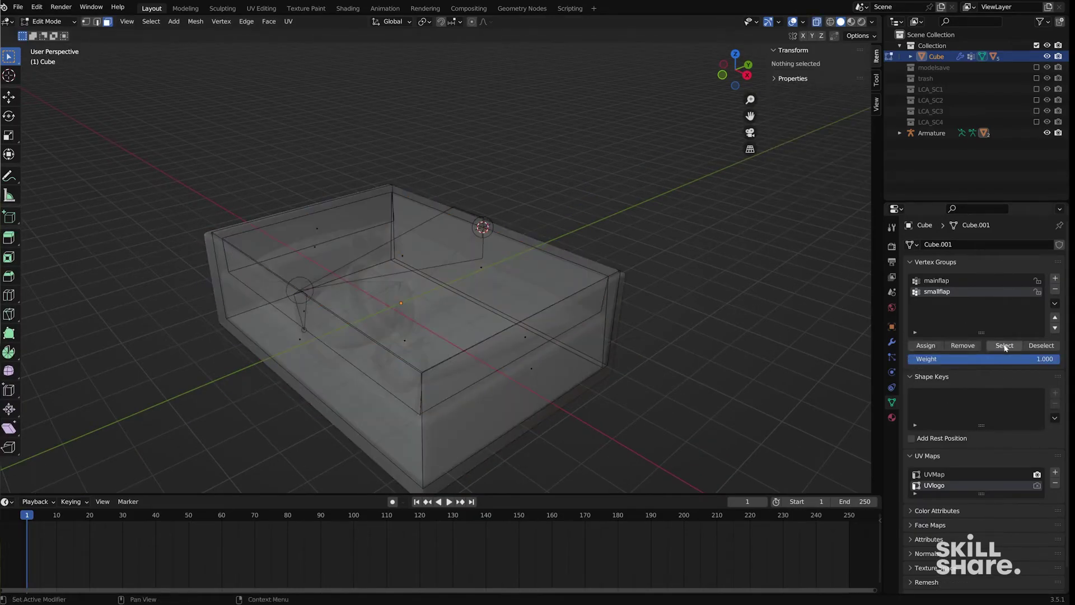
pyautogui.click(304, 313)
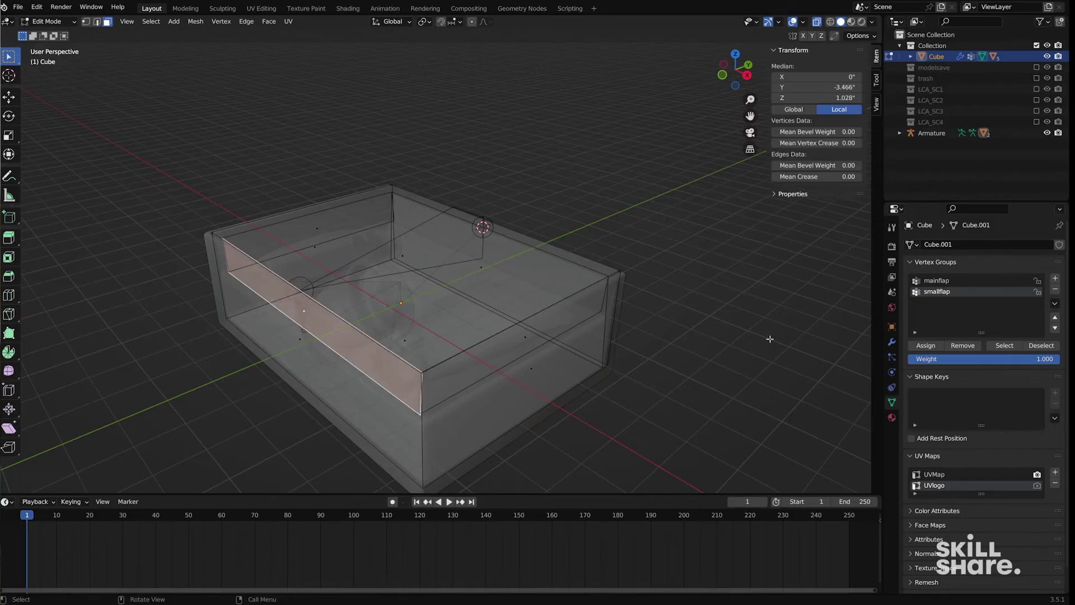
pyautogui.click(934, 347)
pyautogui.press('Tab')
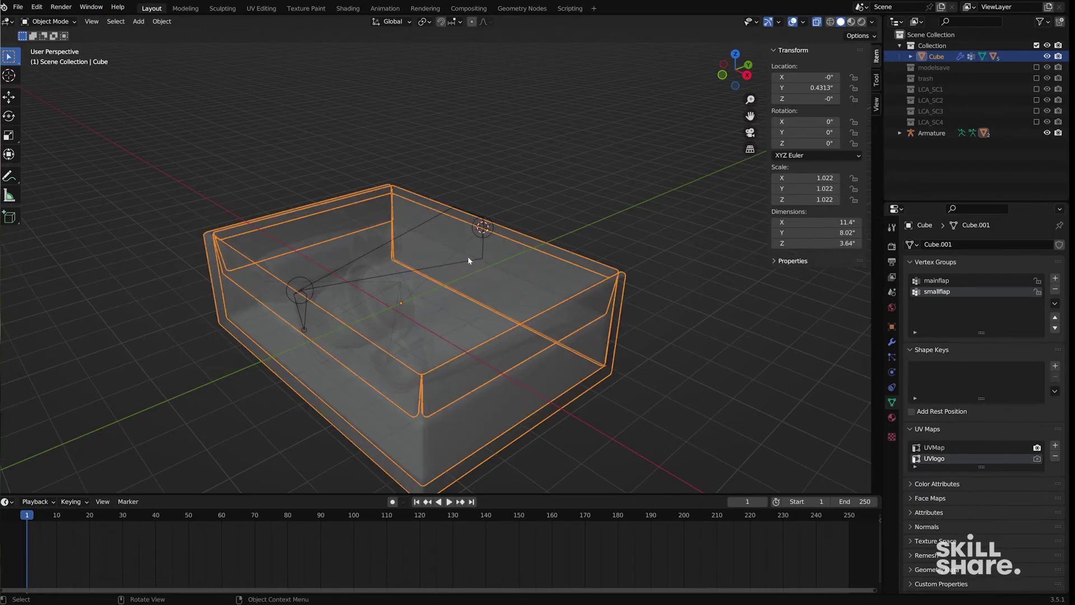
# Test-pose the mainflap bone's Rotation X to open and close the lid.
pyautogui.hotkey('alt', 'z')
pyautogui.click(451, 215)
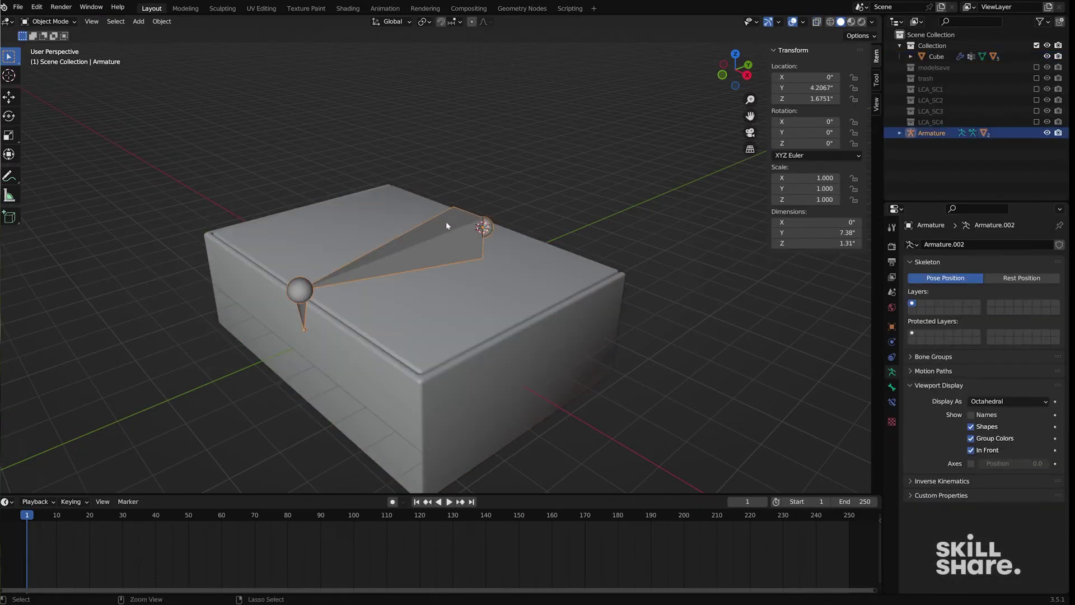
pyautogui.hotkey('ctrl', 'Tab')
pyautogui.click(437, 233)
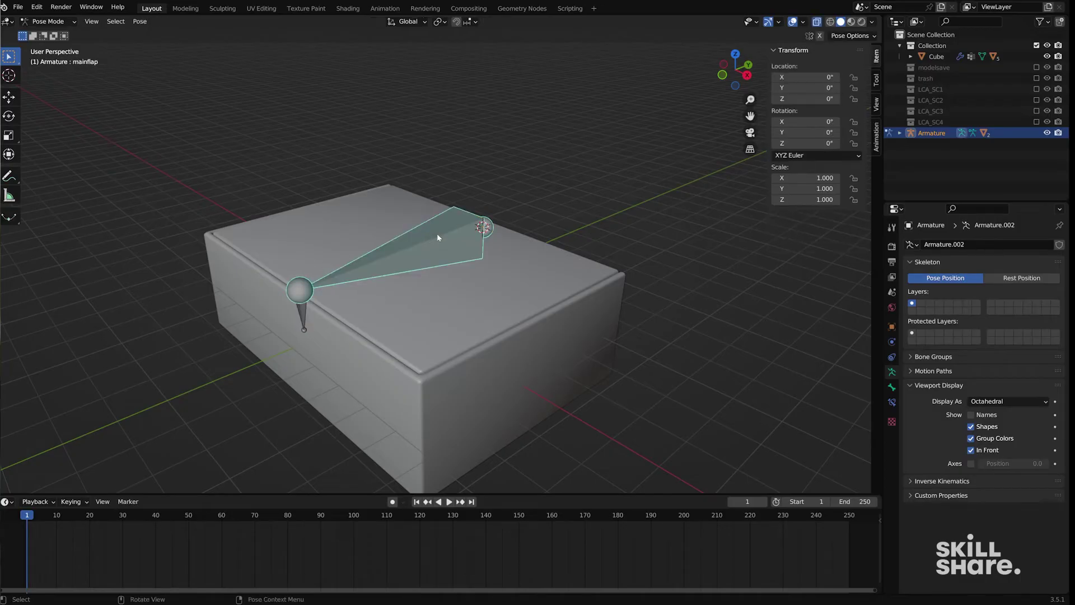
pyautogui.moveTo(807, 122); pyautogui.dragTo(739, 122)
pyautogui.hotkey('ctrl', 'z')
pyautogui.moveTo(644, 247); pyautogui.dragTo(471, 244, button='middle')
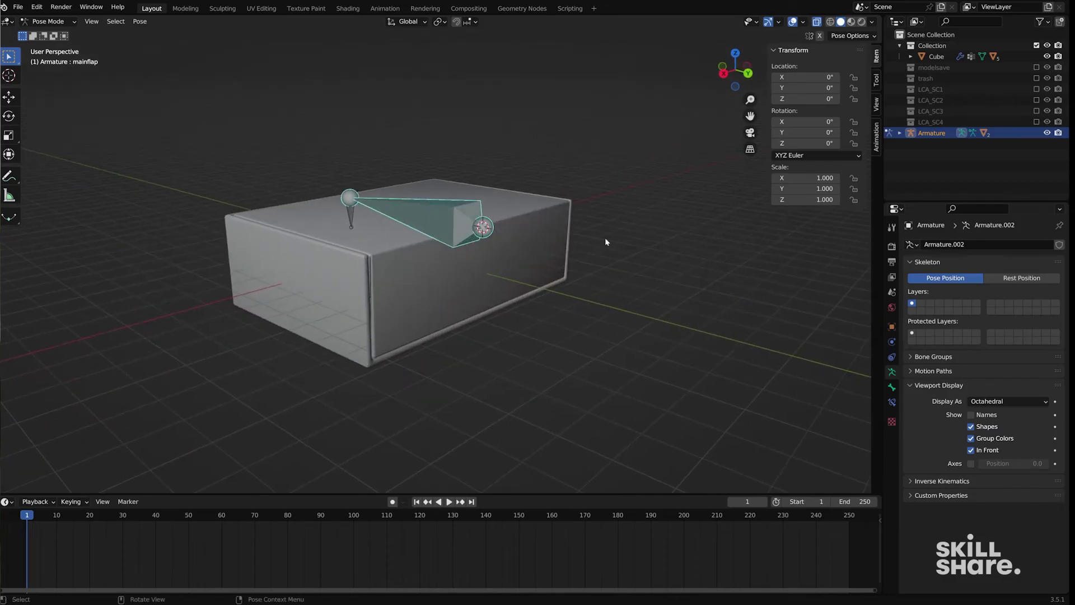
pyautogui.moveTo(806, 121)
pyautogui.mouseDown()
pyautogui.moveTo(753, 122)
pyautogui.moveTo(820, 121)
pyautogui.moveTo(767, 122)
pyautogui.moveTo(820, 121)
pyautogui.moveTo(806, 121)
pyautogui.mouseUp()
pyautogui.hotkey('ctrl', 'Tab')
# In the box's Edit Mode, select the vertices belonging to the mainflap vertex group.
pyautogui.click(499, 283)
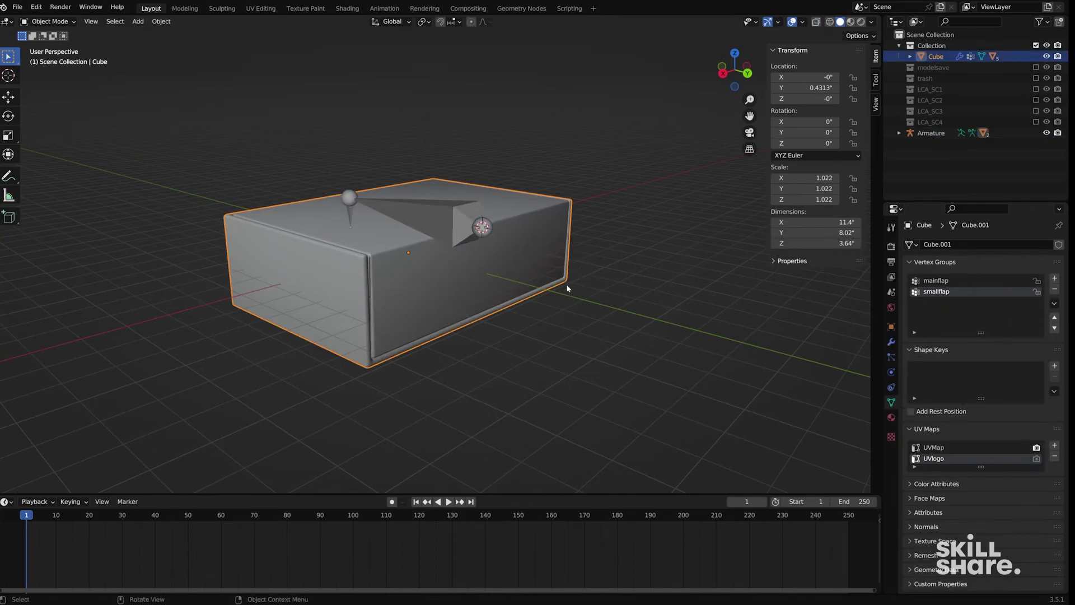
pyautogui.press('Tab')
pyautogui.click(944, 281)
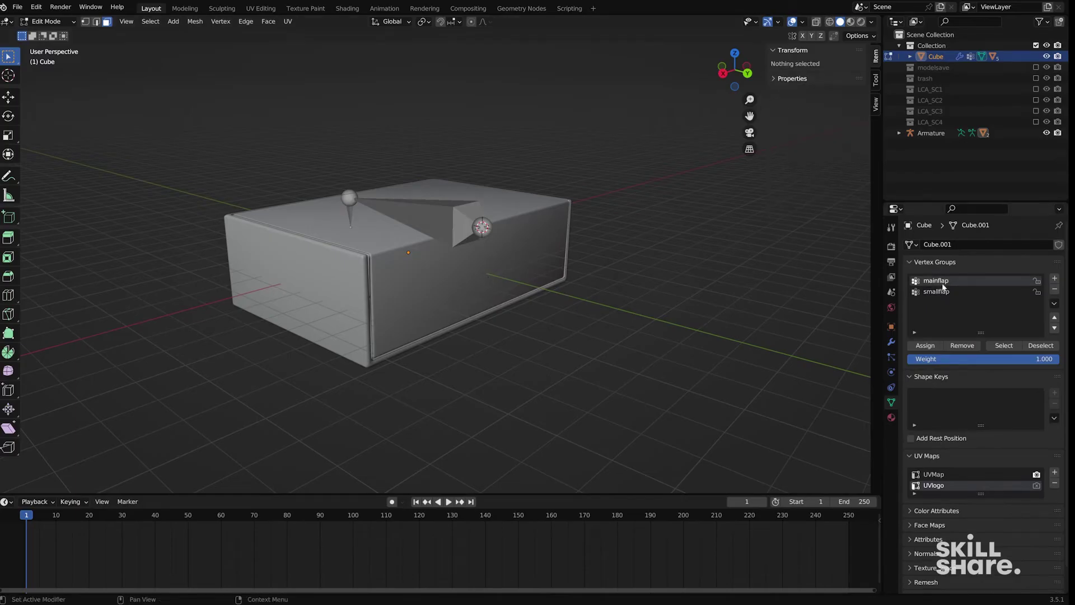
pyautogui.click(1004, 345)
pyautogui.hotkey('alt', 'z')
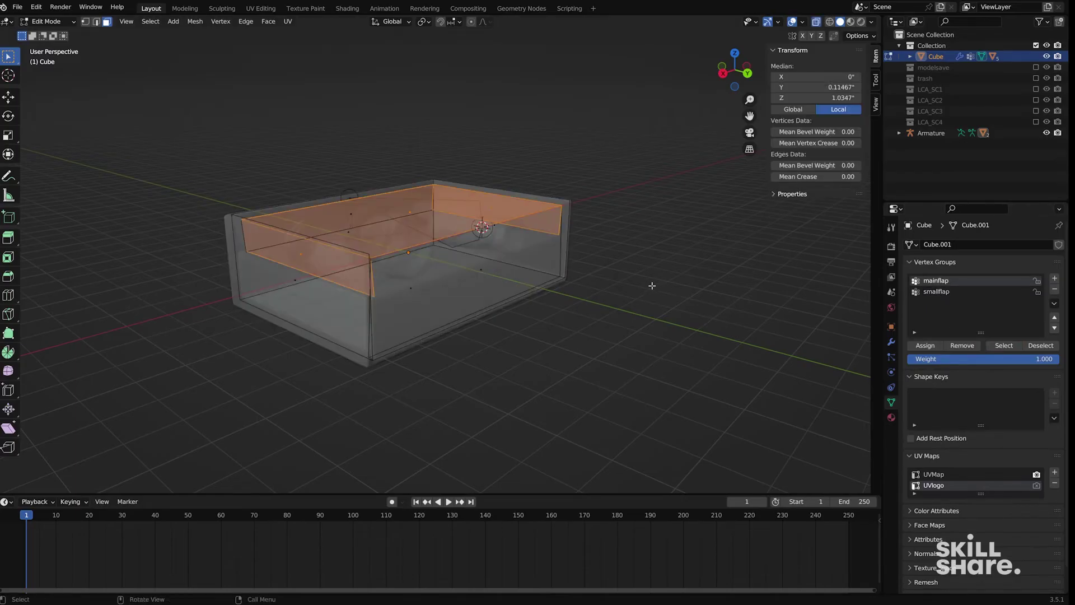
pyautogui.press('1')
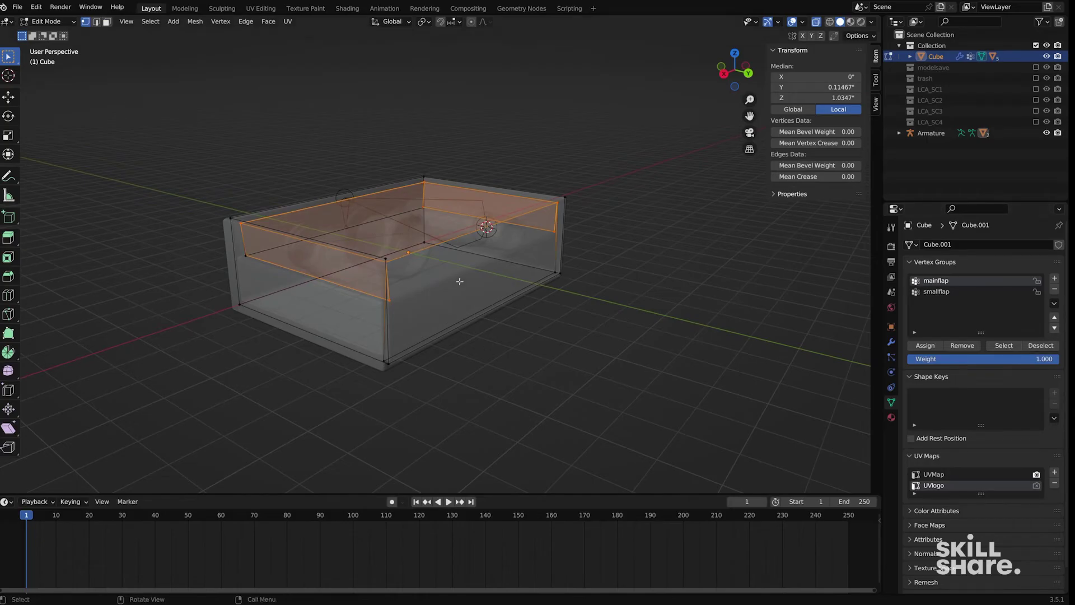
pyautogui.press('Tab')
pyautogui.hotkey('alt', 'a')
# In the box's Modifier tab, drag the Armature modifier above Solidify and Bevel.
pyautogui.click(892, 342)
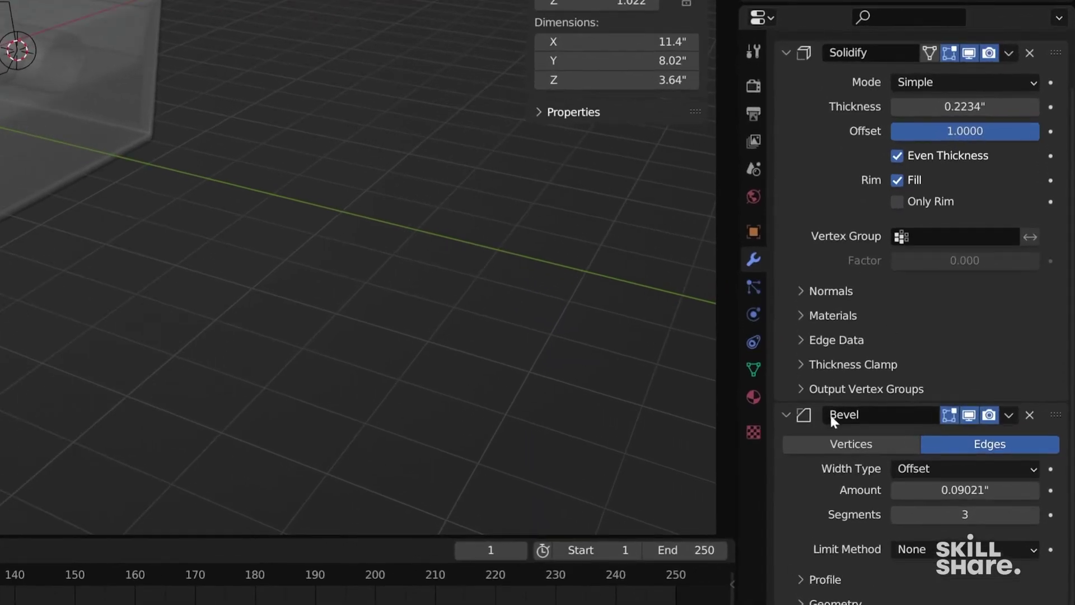
pyautogui.scroll(-2, 469, 372)
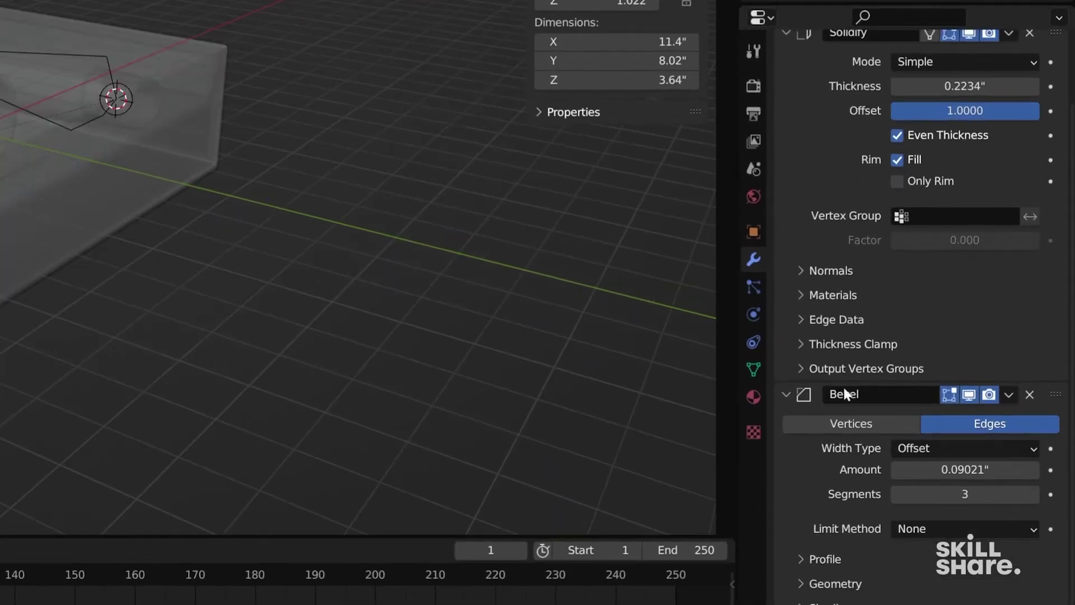
pyautogui.scroll(-4, 898, 451)
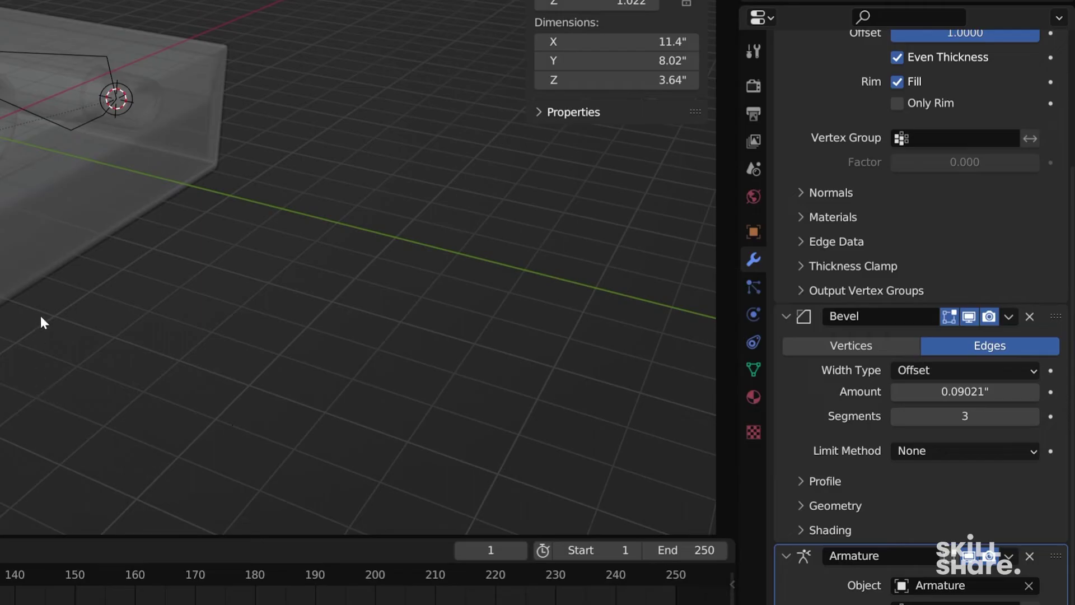
pyautogui.scroll(1, 955, 517)
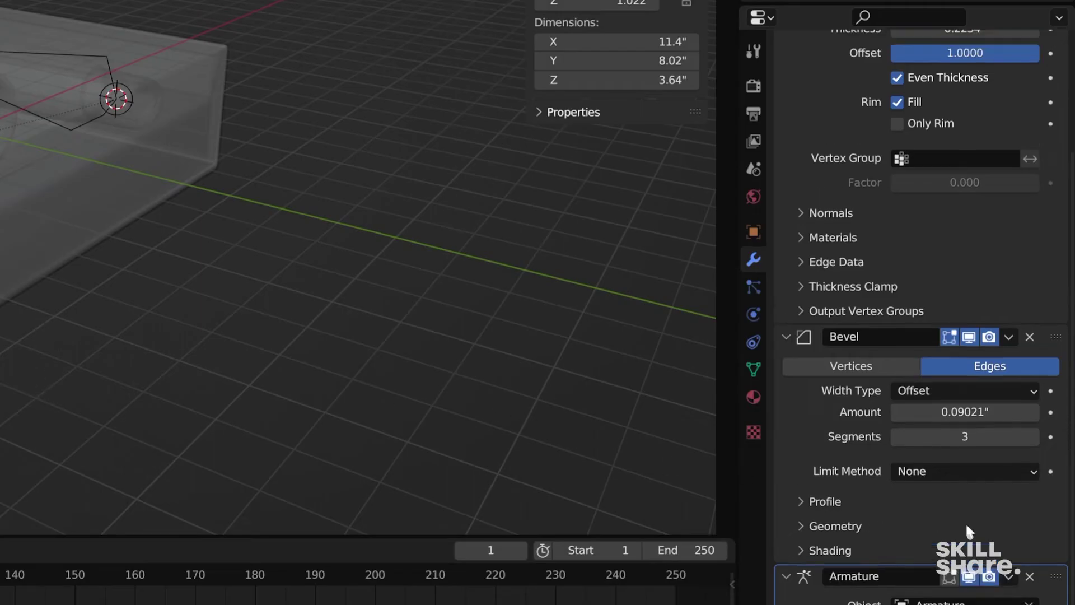
pyautogui.moveTo(1056, 577); pyautogui.dragTo(1023, 154)
pyautogui.scroll(4, 896, 347)
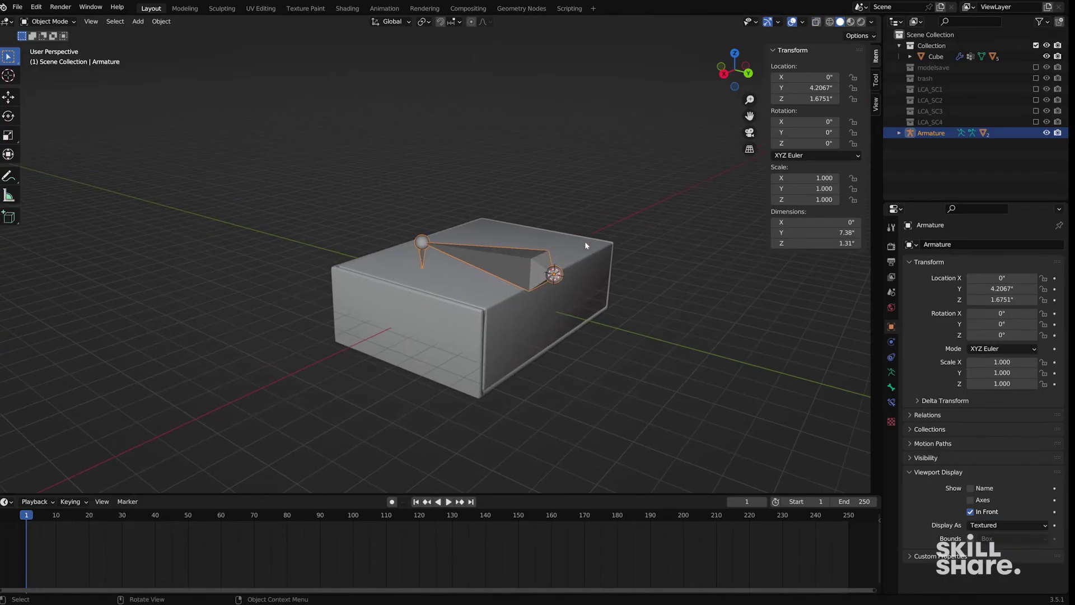
# Enter Pose Mode and test the rig by swinging the lid open and shut.
pyautogui.hotkey('ctrl', 'Tab')
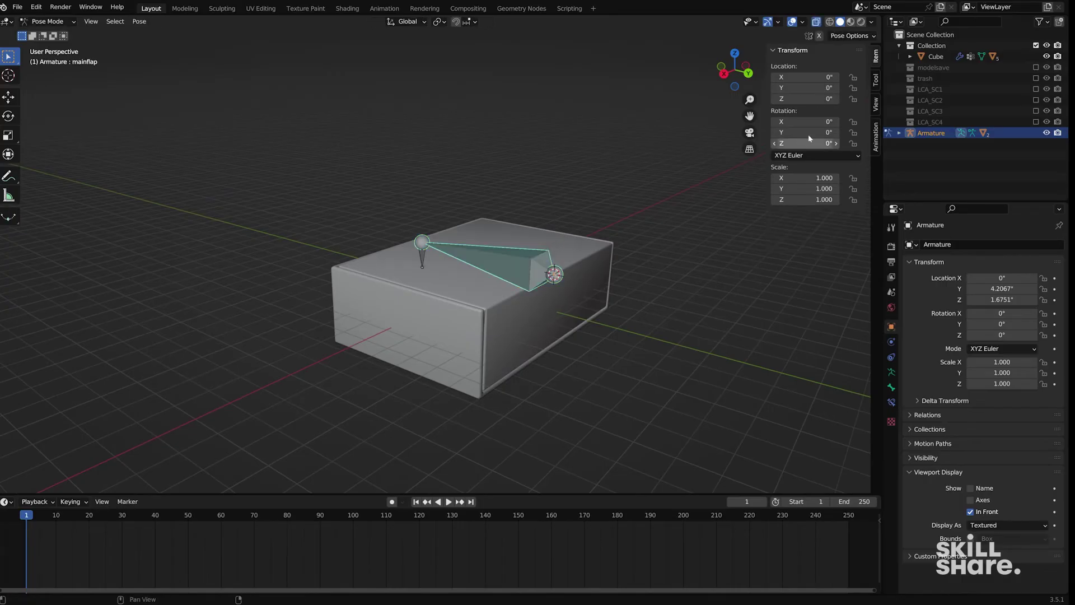
pyautogui.moveTo(812, 121); pyautogui.dragTo(765, 121)
pyautogui.moveTo(704, 169); pyautogui.dragTo(513, 329, button='middle')
pyautogui.moveTo(543, 296); pyautogui.dragTo(565, 306, button='middle')
pyautogui.scroll(3, 574, 304)
pyautogui.moveTo(806, 122)
pyautogui.mouseDown()
pyautogui.moveTo(787, 121)
pyautogui.moveTo(840, 121)
pyautogui.moveTo(795, 121)
pyautogui.moveTo(840, 122)
pyautogui.moveTo(806, 122)
pyautogui.mouseUp()
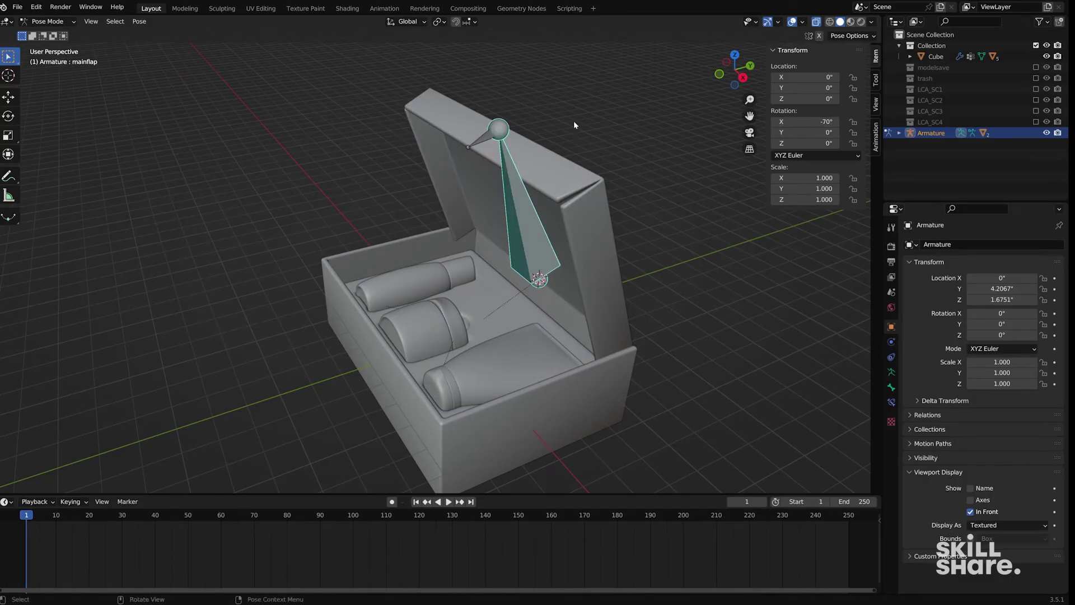
# Set the smallflap bone's rotation mode to XYZ Euler and test-rotate it back to 0°.
pyautogui.click(480, 140)
pyautogui.click(821, 167)
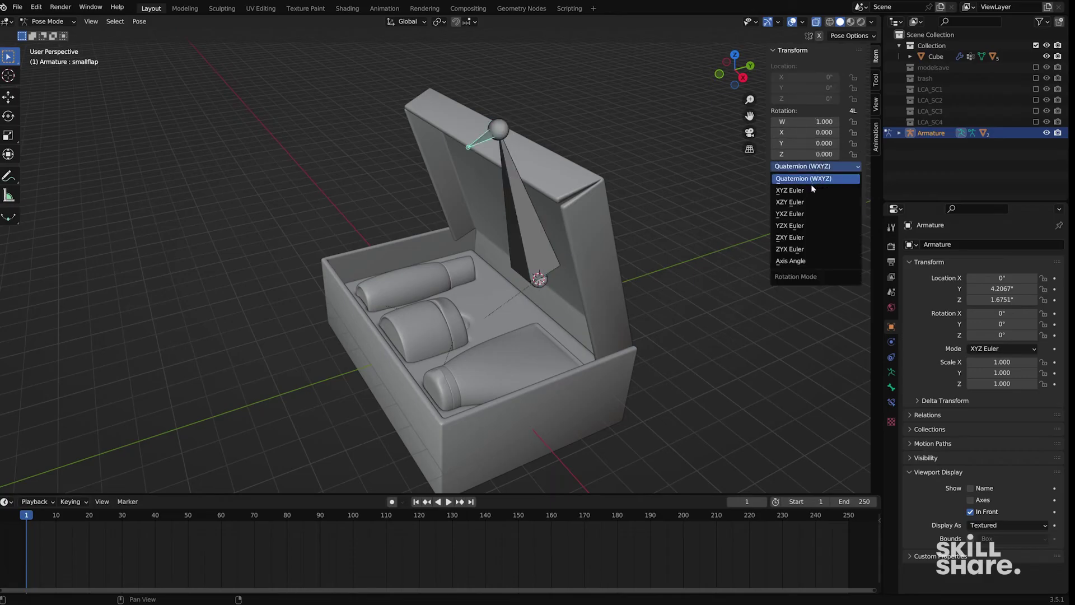
pyautogui.click(813, 190)
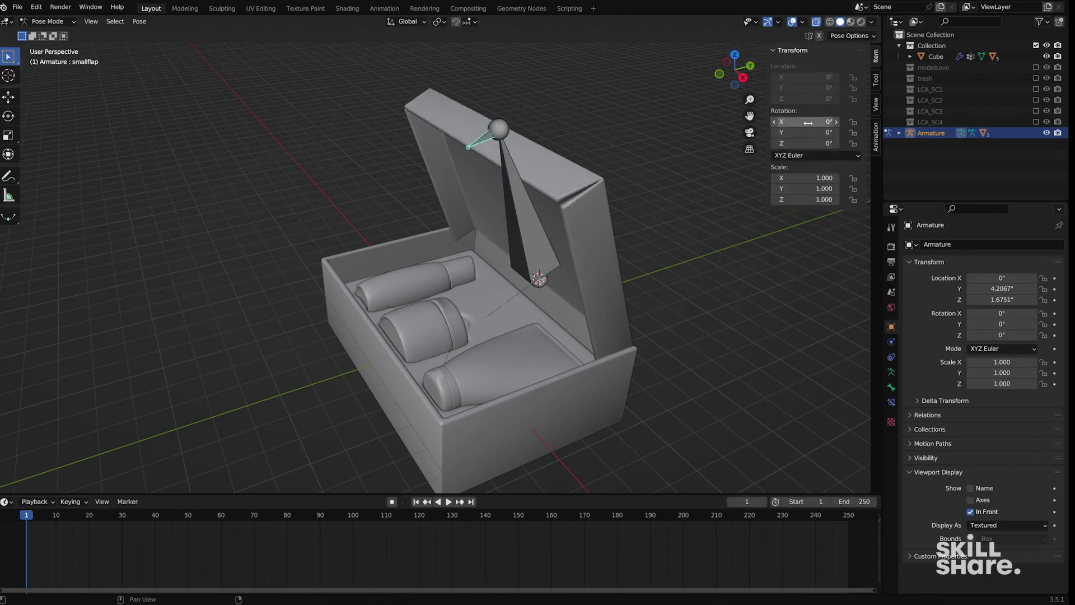
pyautogui.moveTo(808, 122)
pyautogui.mouseDown()
pyautogui.moveTo(784, 122)
pyautogui.moveTo(808, 123)
pyautogui.mouseUp()
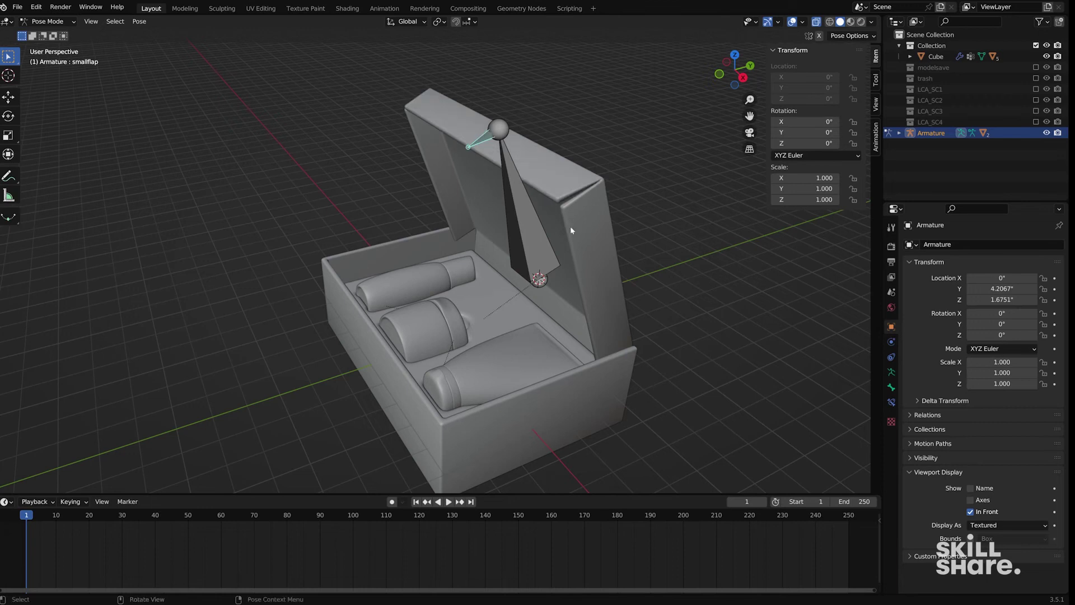
# Select mainflap and set its X rotation to 0° to close the lid.
pyautogui.click(548, 238)
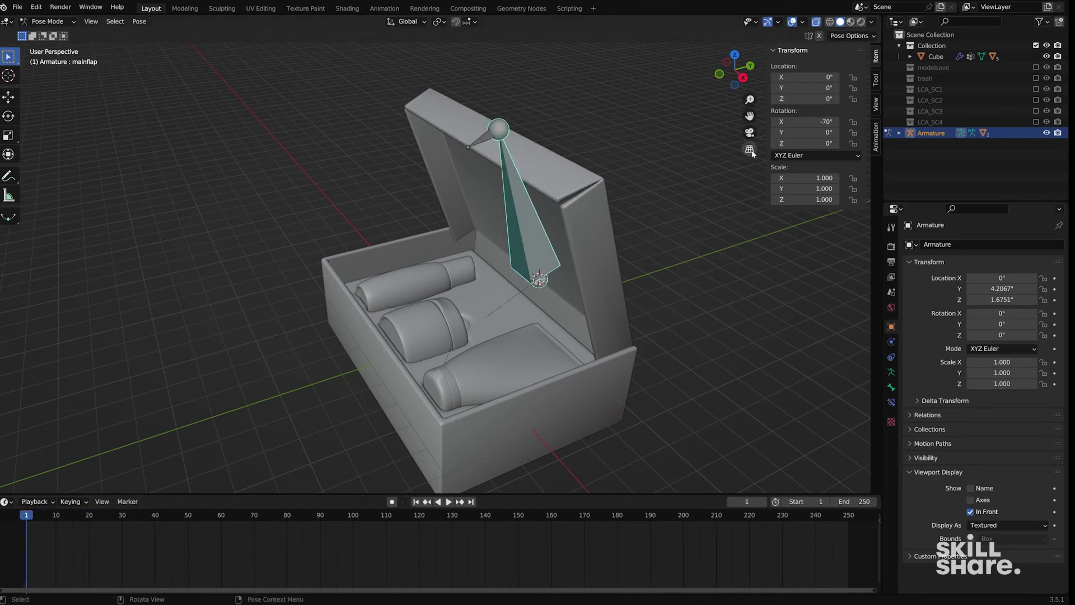
pyautogui.moveTo(806, 122)
pyautogui.mouseDown()
pyautogui.moveTo(833, 122)
pyautogui.moveTo(822, 121)
pyautogui.mouseUp()
pyautogui.rightClick(818, 121)
# Keyframe mainflap's closed rotation at frame 1 and confirm the frame rate is 30 fps.
pyautogui.click(818, 118)
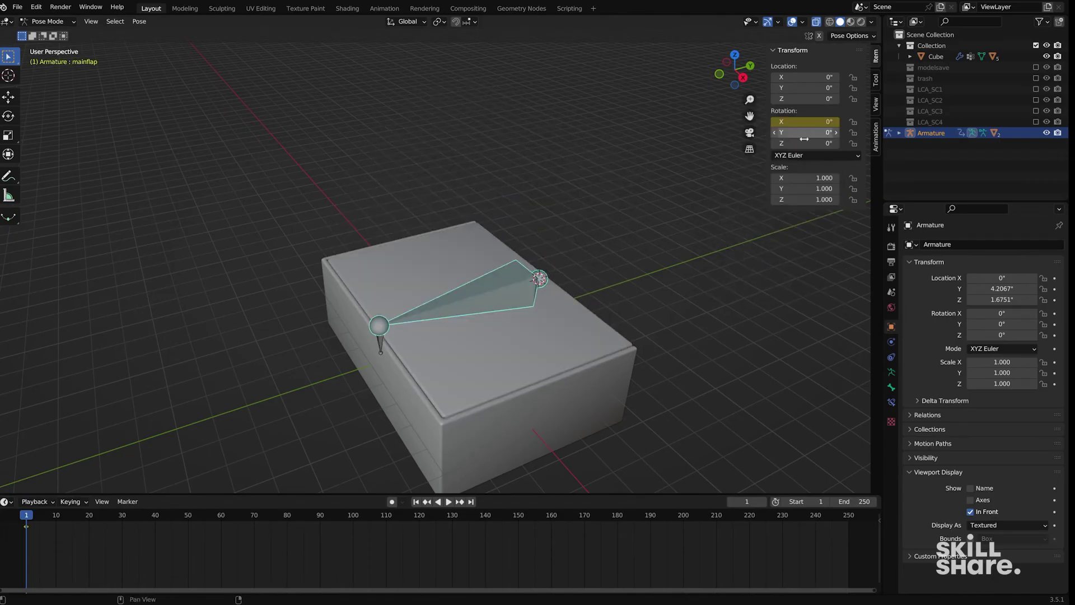
pyautogui.keyDown('shift'); pyautogui.moveTo(416, 294); pyautogui.dragTo(447, 287, button='middle'); pyautogui.keyUp('shift')
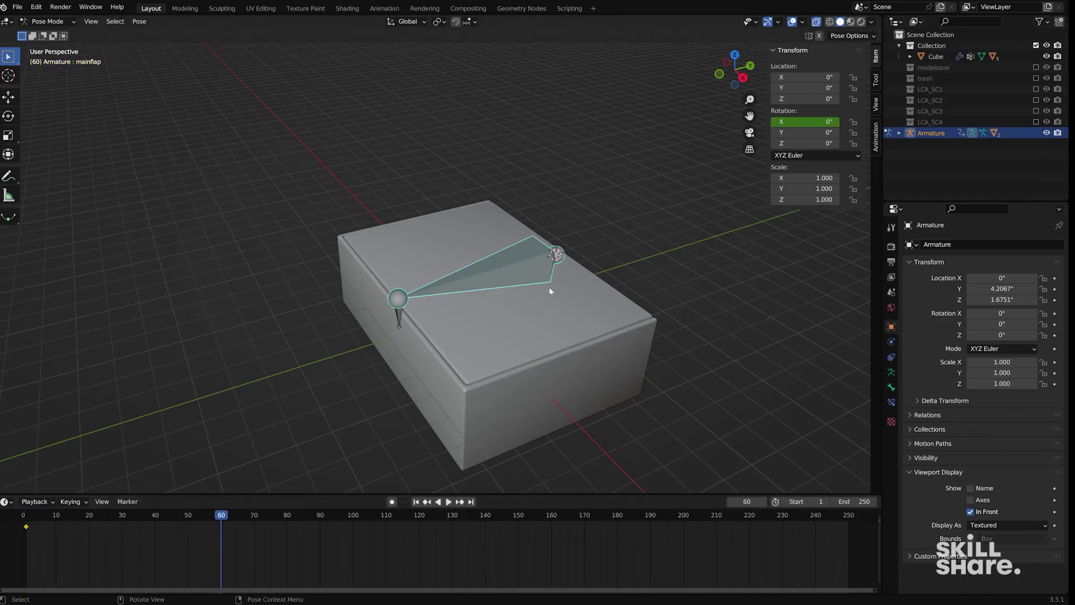
pyautogui.click(891, 262)
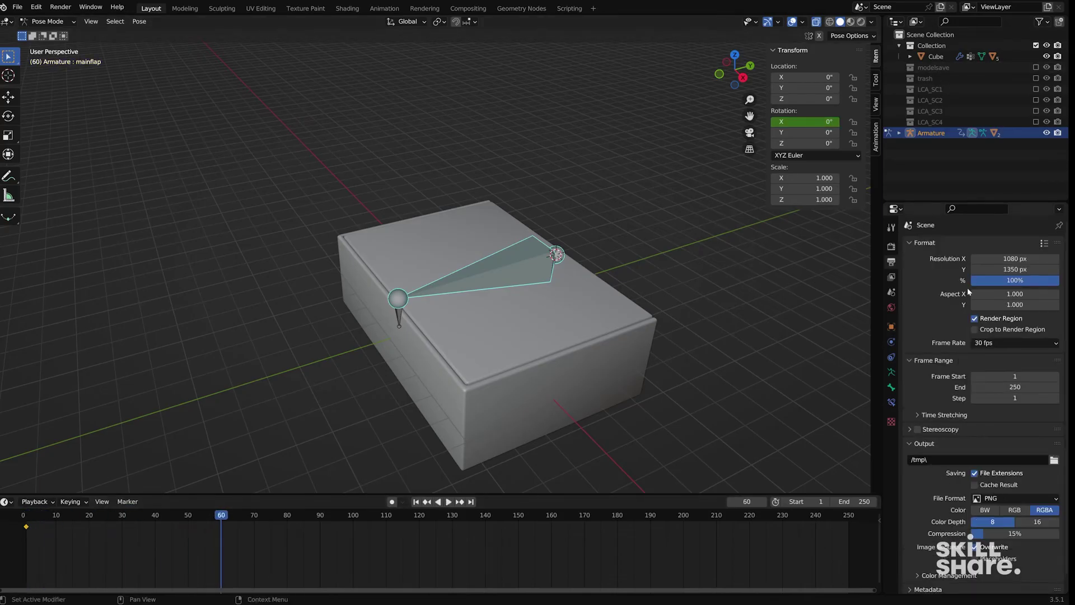
pyautogui.click(981, 343)
# Rotate mainflap to -100° X and keyframe the open lid at frame 60.
pyautogui.moveTo(783, 121); pyautogui.dragTo(732, 121)
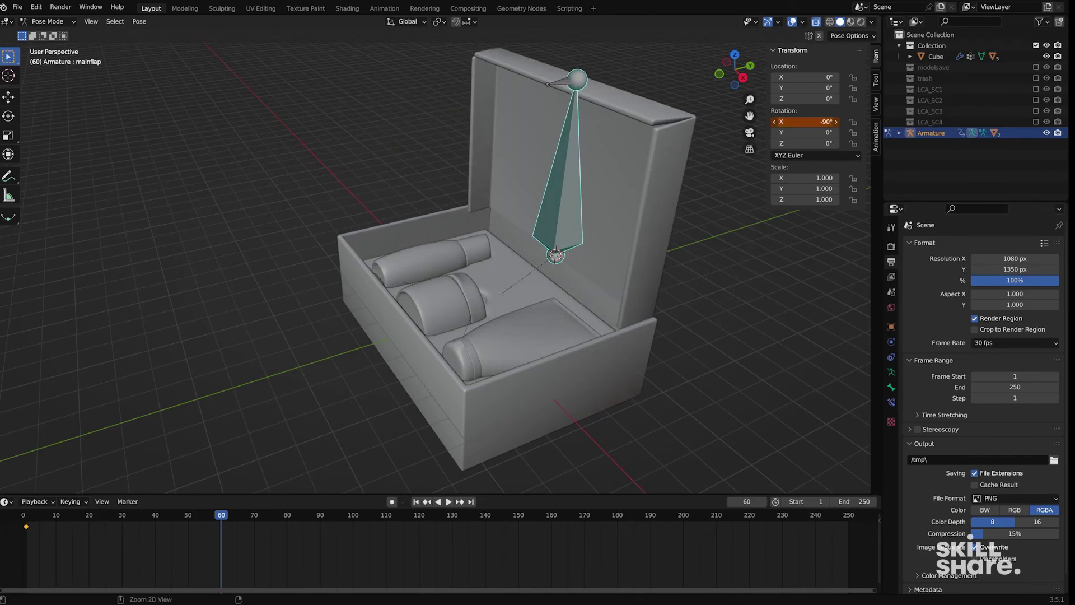
pyautogui.moveTo(733, 122); pyautogui.dragTo(727, 121)
pyautogui.rightClick(786, 121)
pyautogui.click(784, 121)
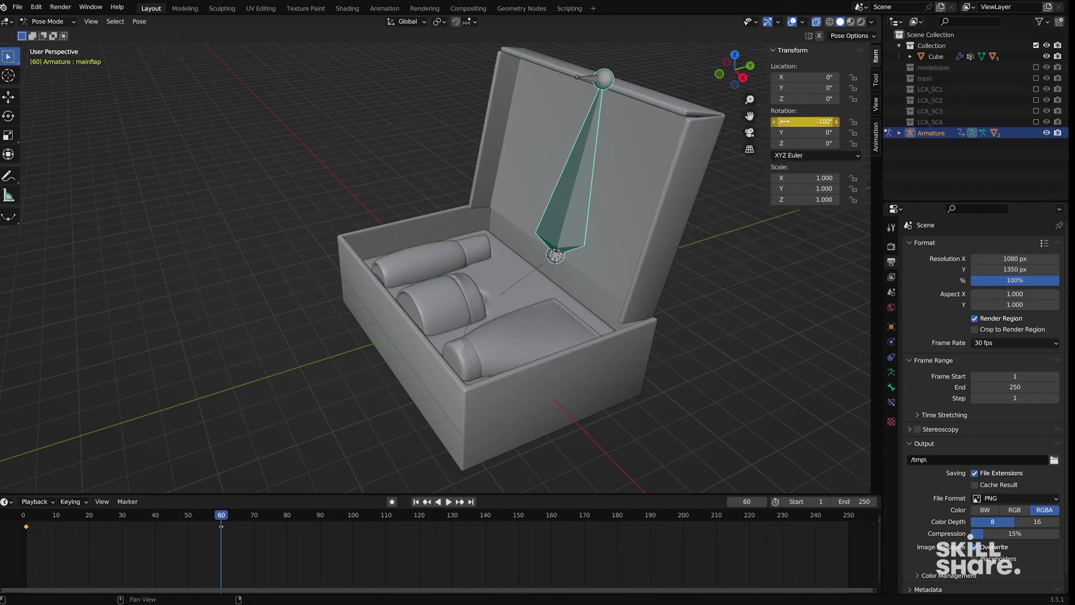
# Select the smallflap bone and scrub back to around frame 8.
pyautogui.moveTo(669, 187); pyautogui.dragTo(644, 205, button='middle')
pyautogui.click(559, 97)
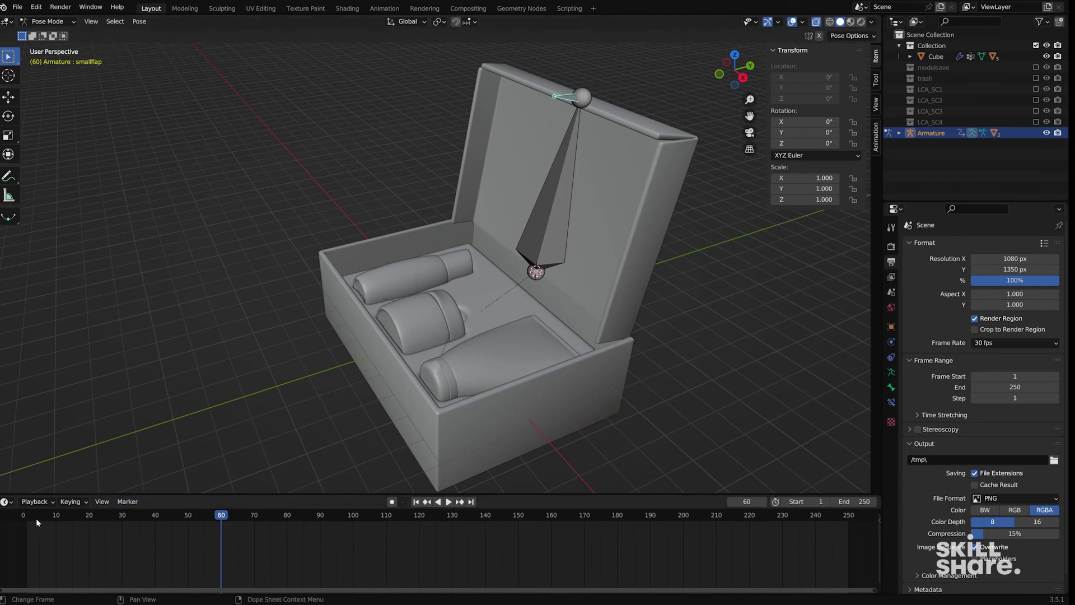
pyautogui.moveTo(33, 518); pyautogui.dragTo(49, 518)
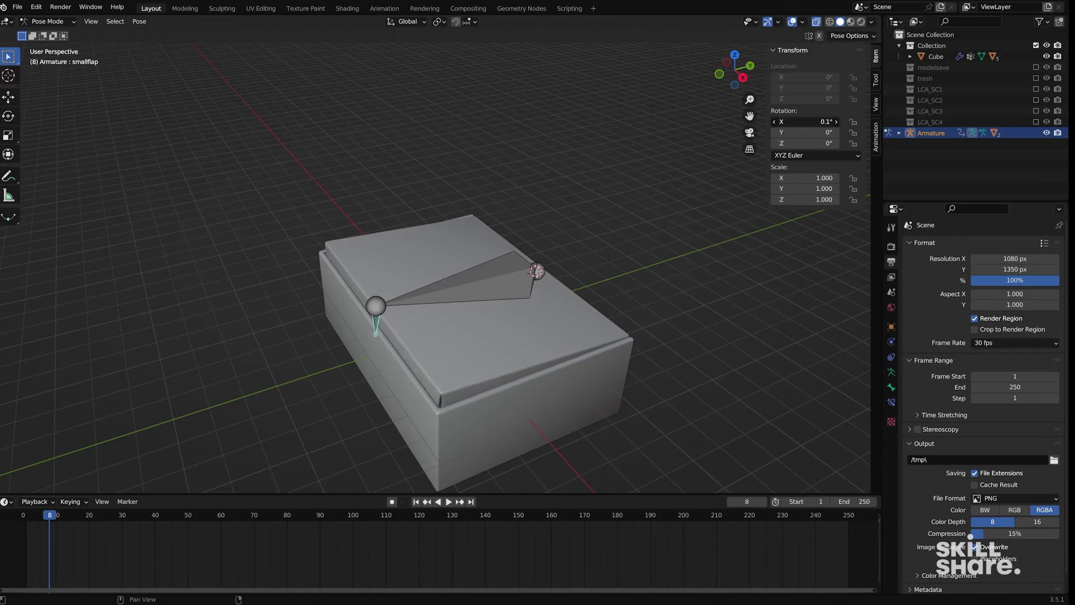
# Keyframe the small flap shut at 0° X rotation on frame 15.
pyautogui.moveTo(806, 121); pyautogui.dragTo(762, 135)
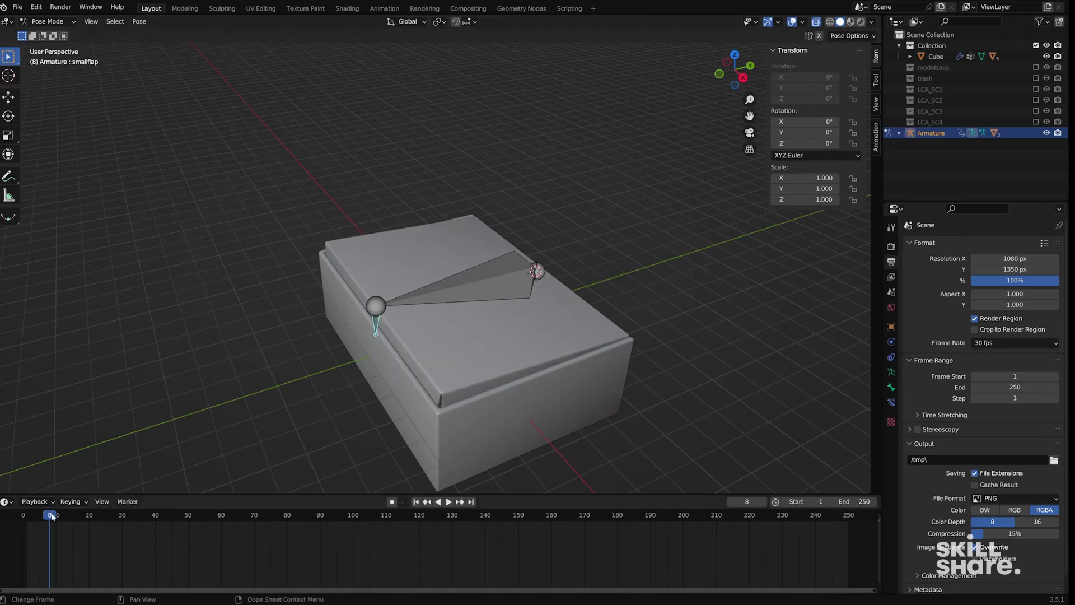
pyautogui.moveTo(51, 515); pyautogui.dragTo(74, 520)
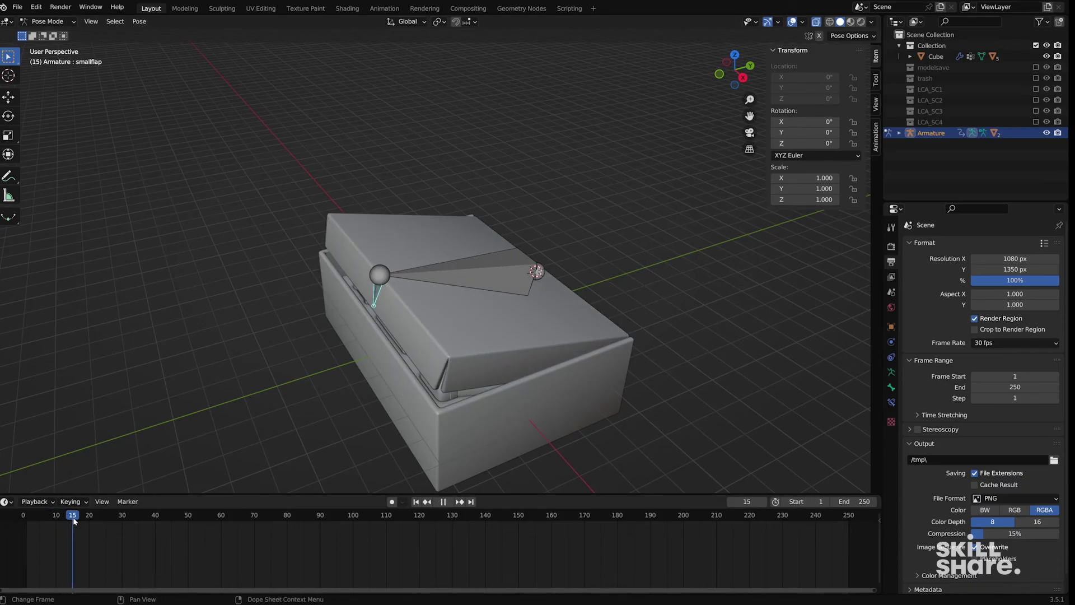
pyautogui.rightClick(805, 117)
pyautogui.click(805, 115)
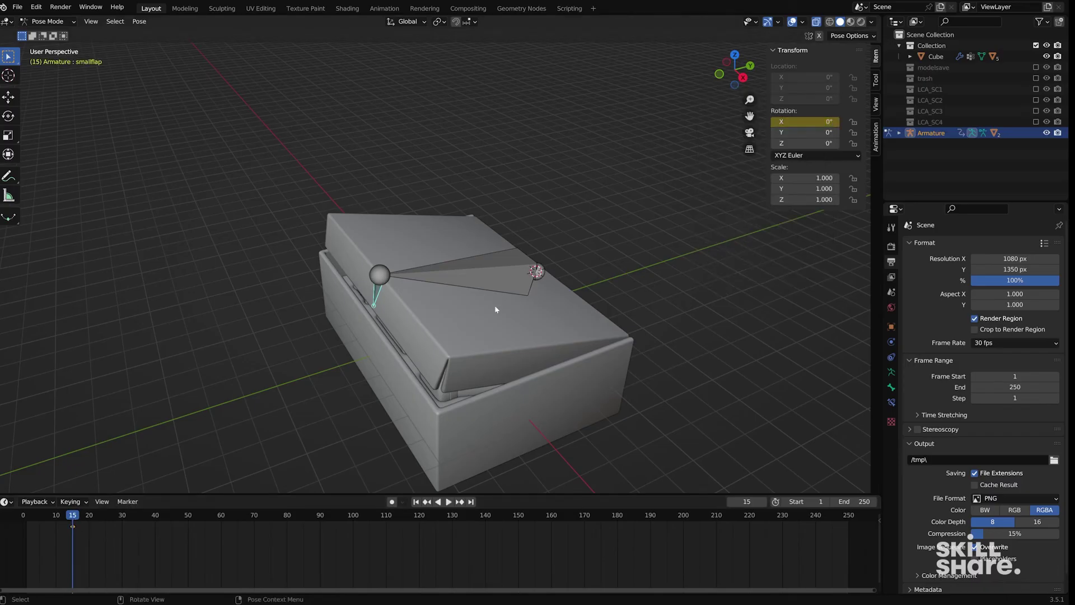
# Keyframe the small flap open at -34.1° X rotation on frame 60.
pyautogui.moveTo(83, 517); pyautogui.dragTo(219, 520)
pyautogui.moveTo(805, 122); pyautogui.dragTo(771, 121)
pyautogui.rightClick(806, 121)
pyautogui.click(806, 125)
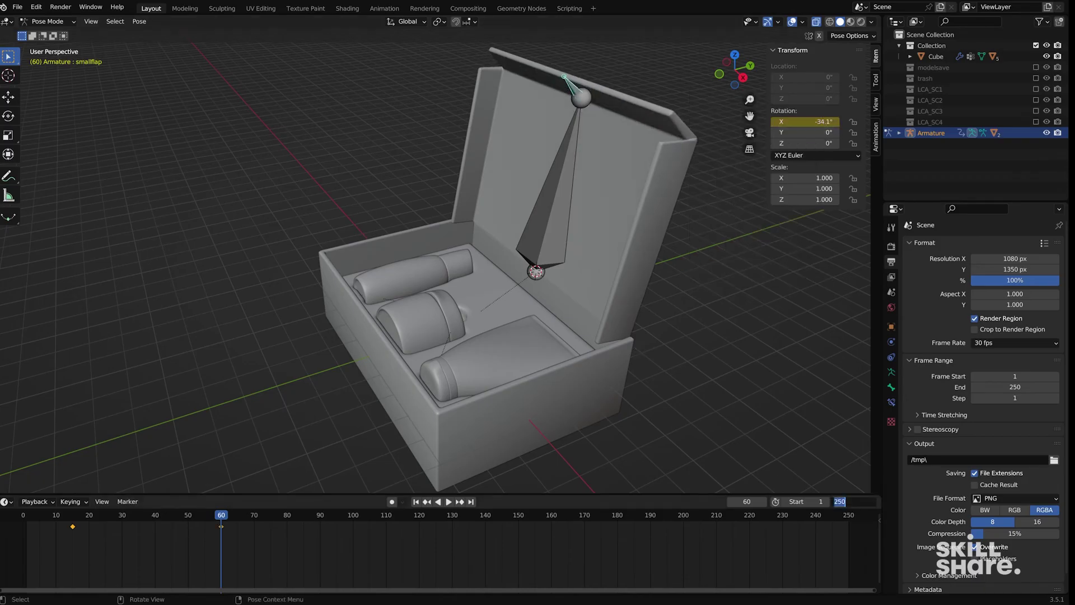
# Set the animation's end frame to 60 and play it back.
pyautogui.write('60')
pyautogui.press('Return')
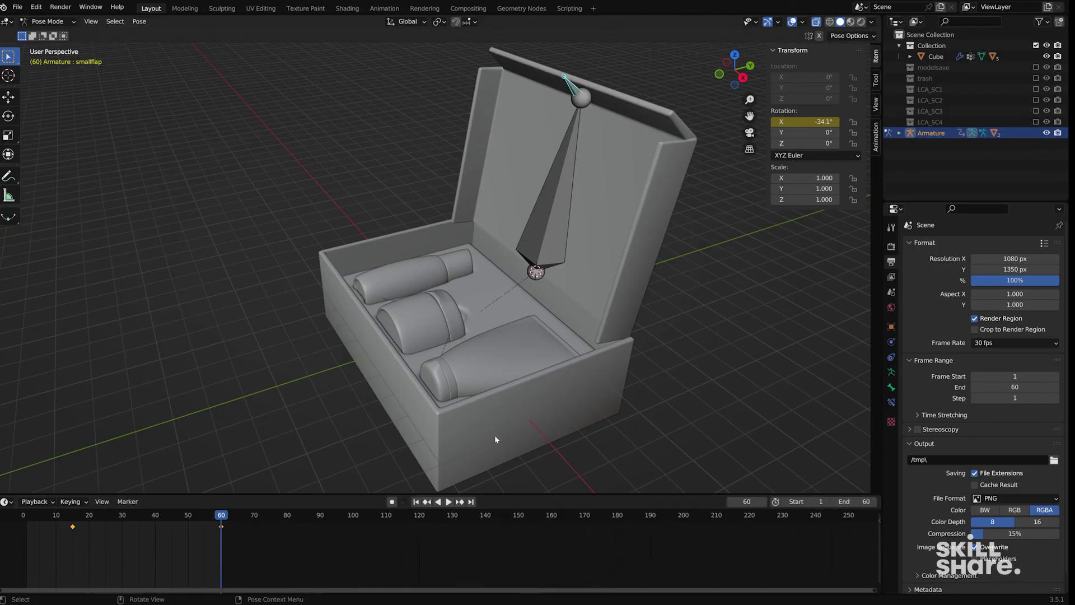
pyautogui.press('space')
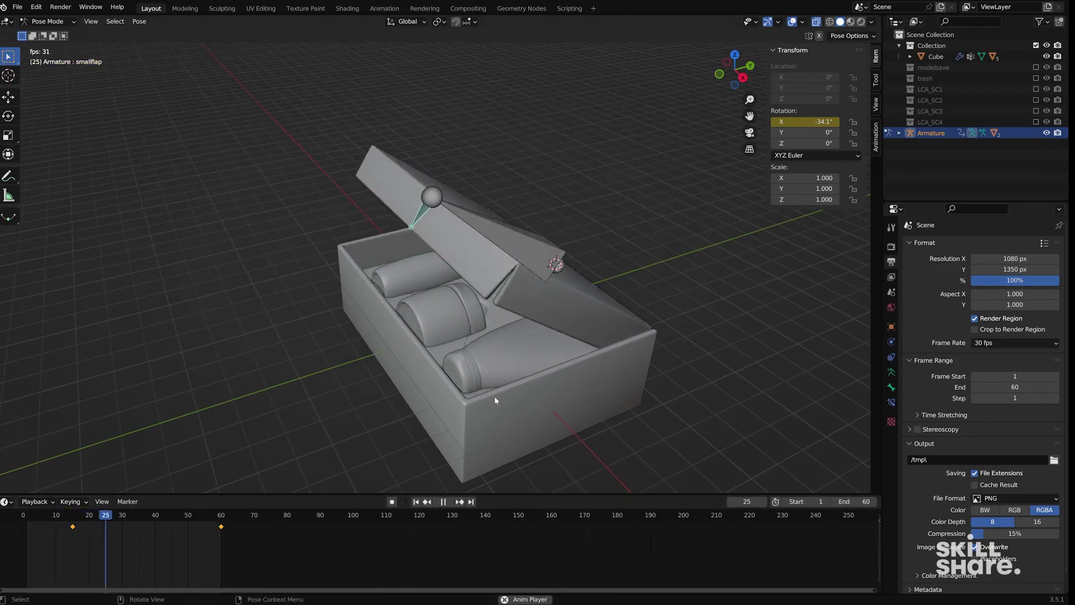